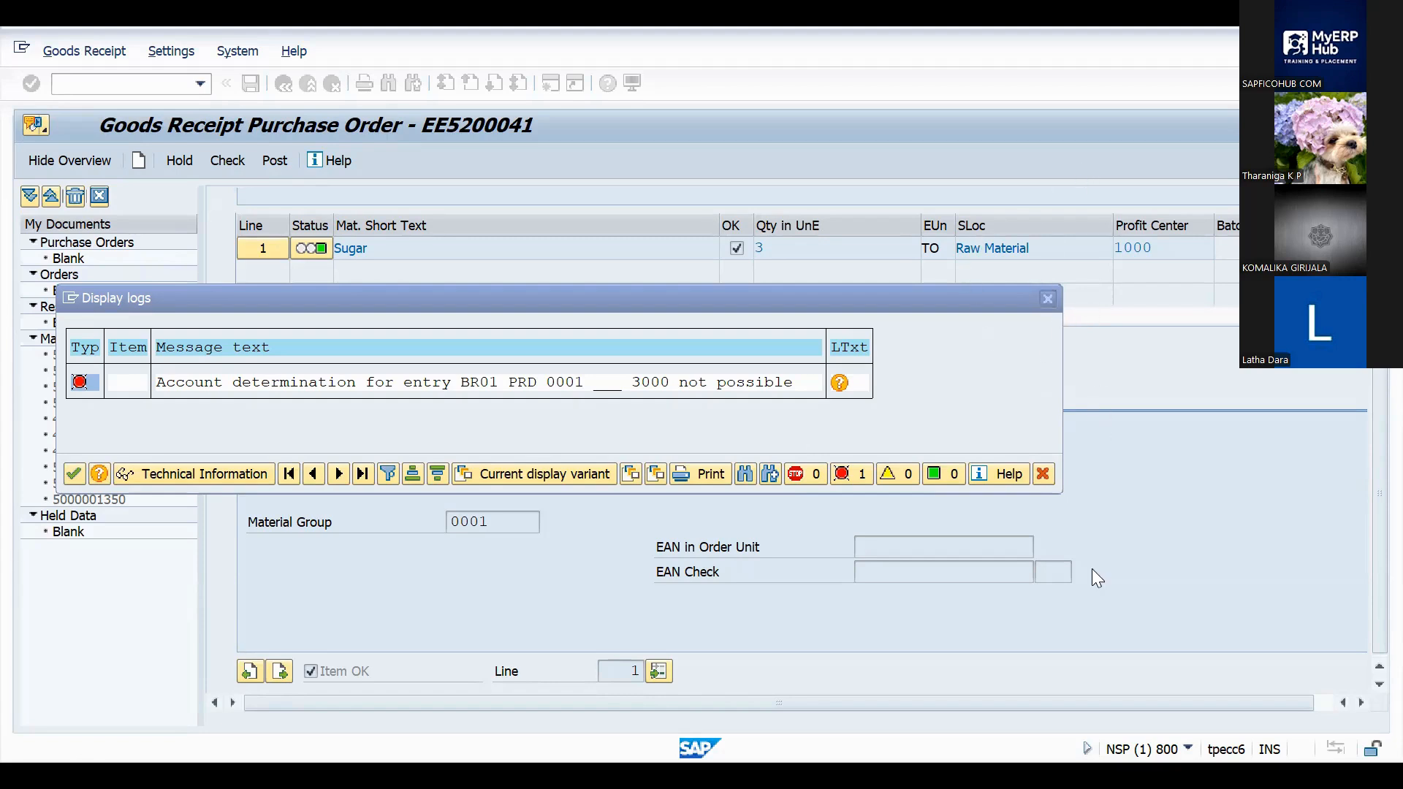
Step: Close the error log, leave the goods receipt, and start transaction OBYC for automatic posting configuration
click(1047, 299)
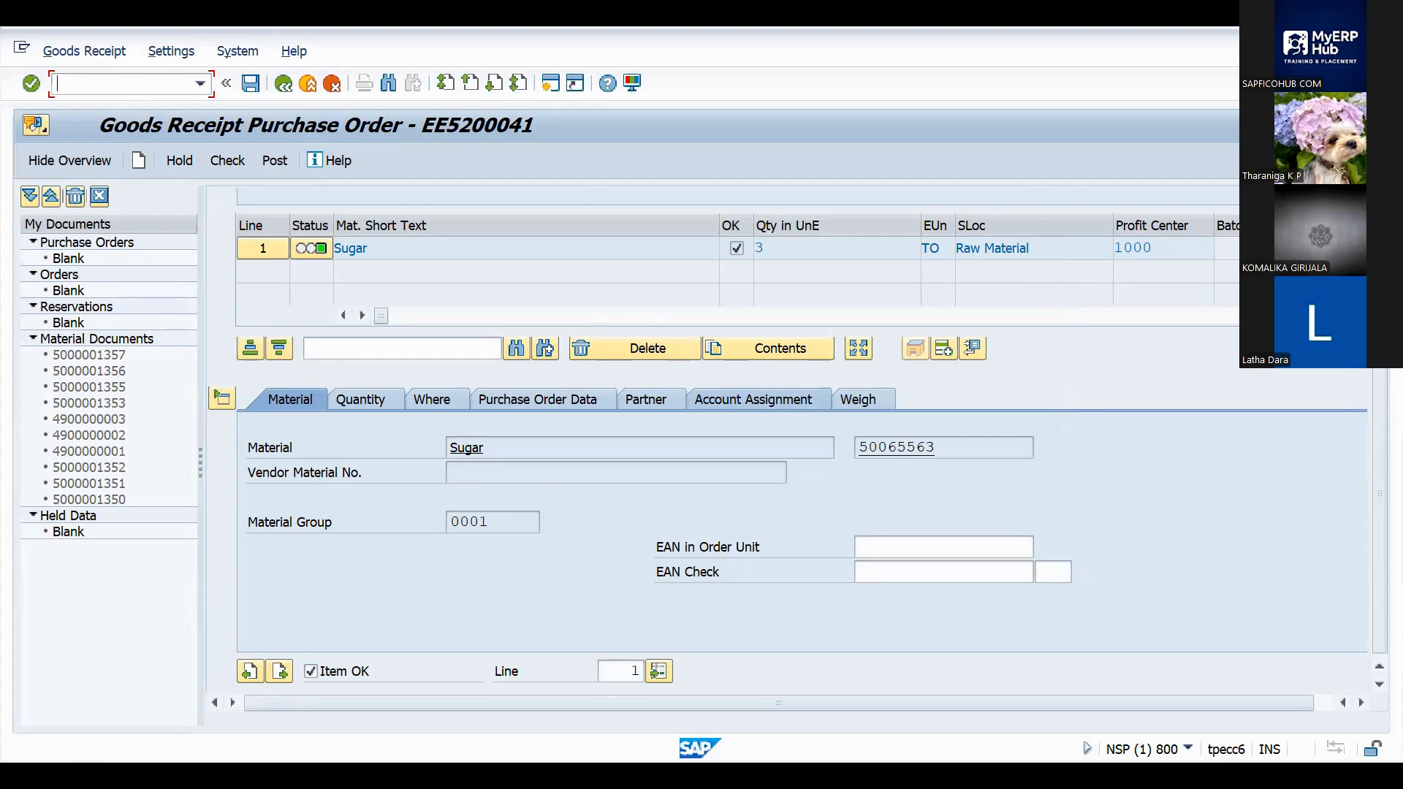
text(/n)
key(Return)
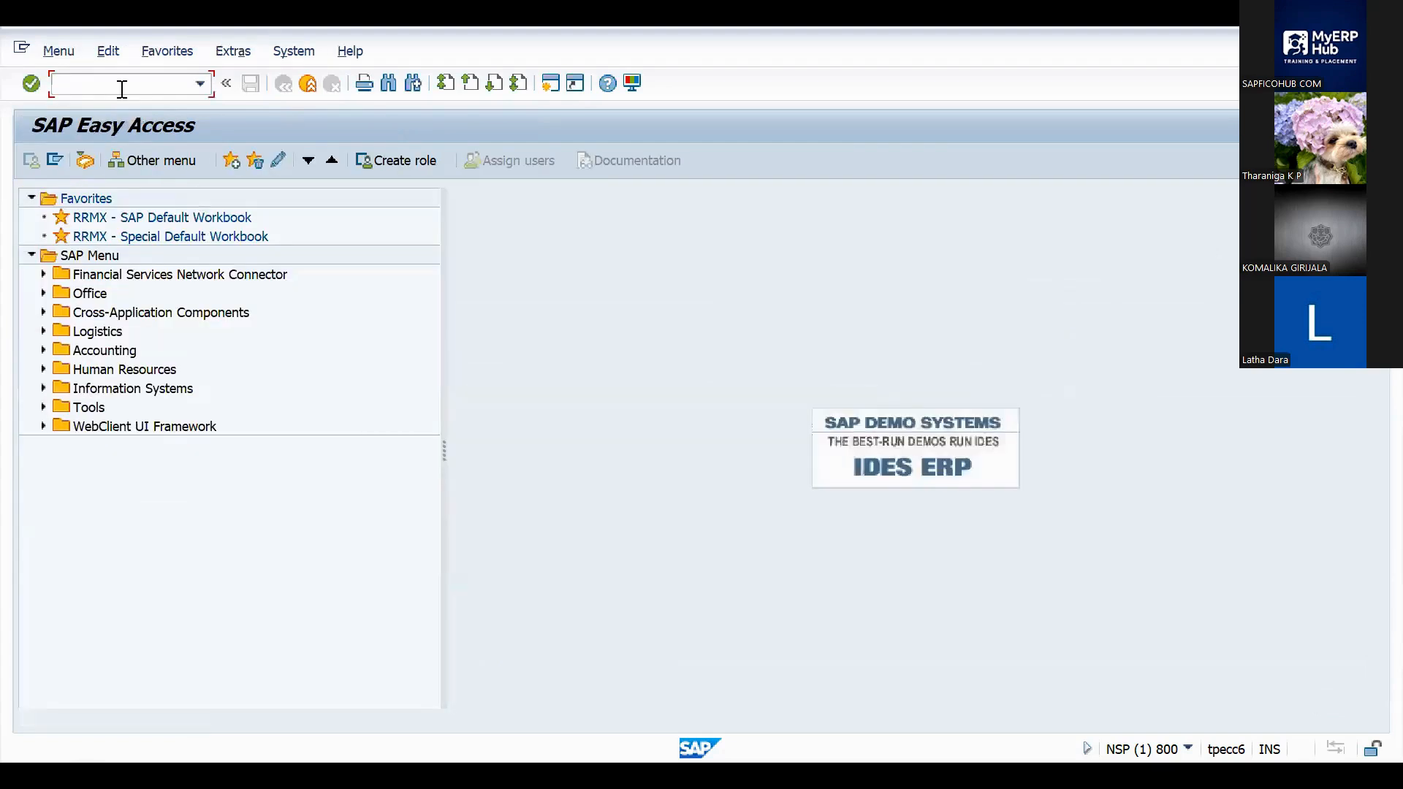
text(obyc)
key(Return)
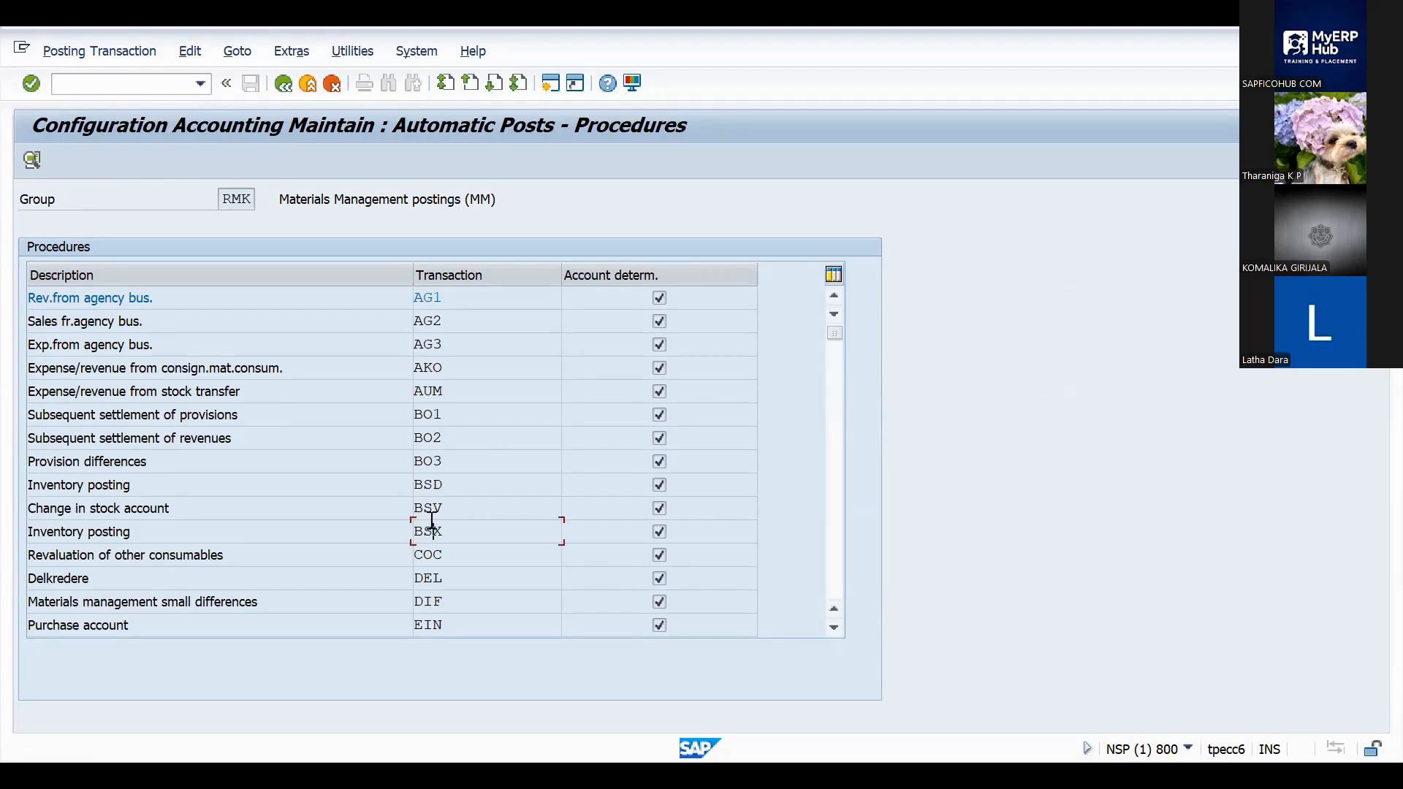
Step: Open the account assignment of the Cost (price) differences procedure PRD for chart of accounts BR01
scroll(432, 525, down, 5)
scroll(432, 525, down, 5)
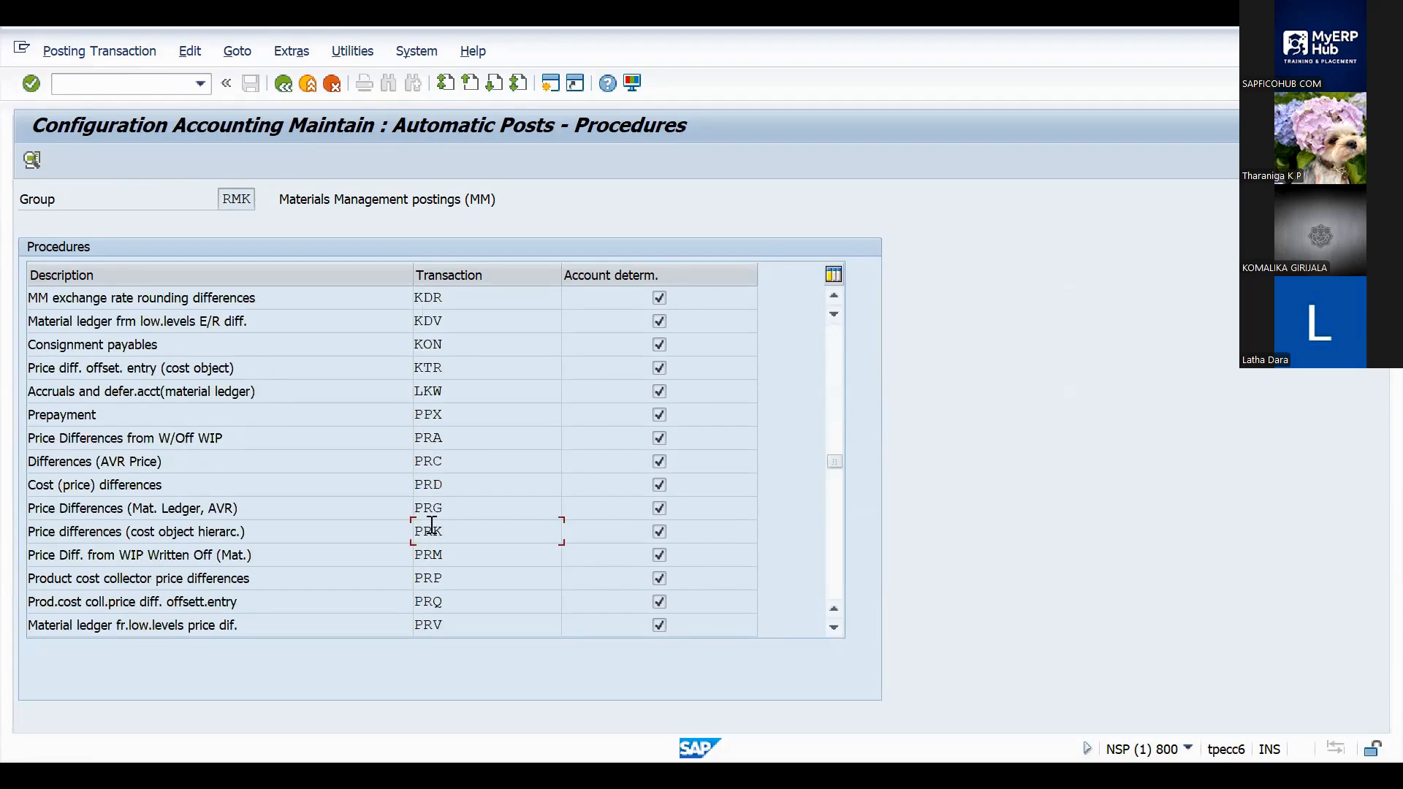
double_click(423, 486)
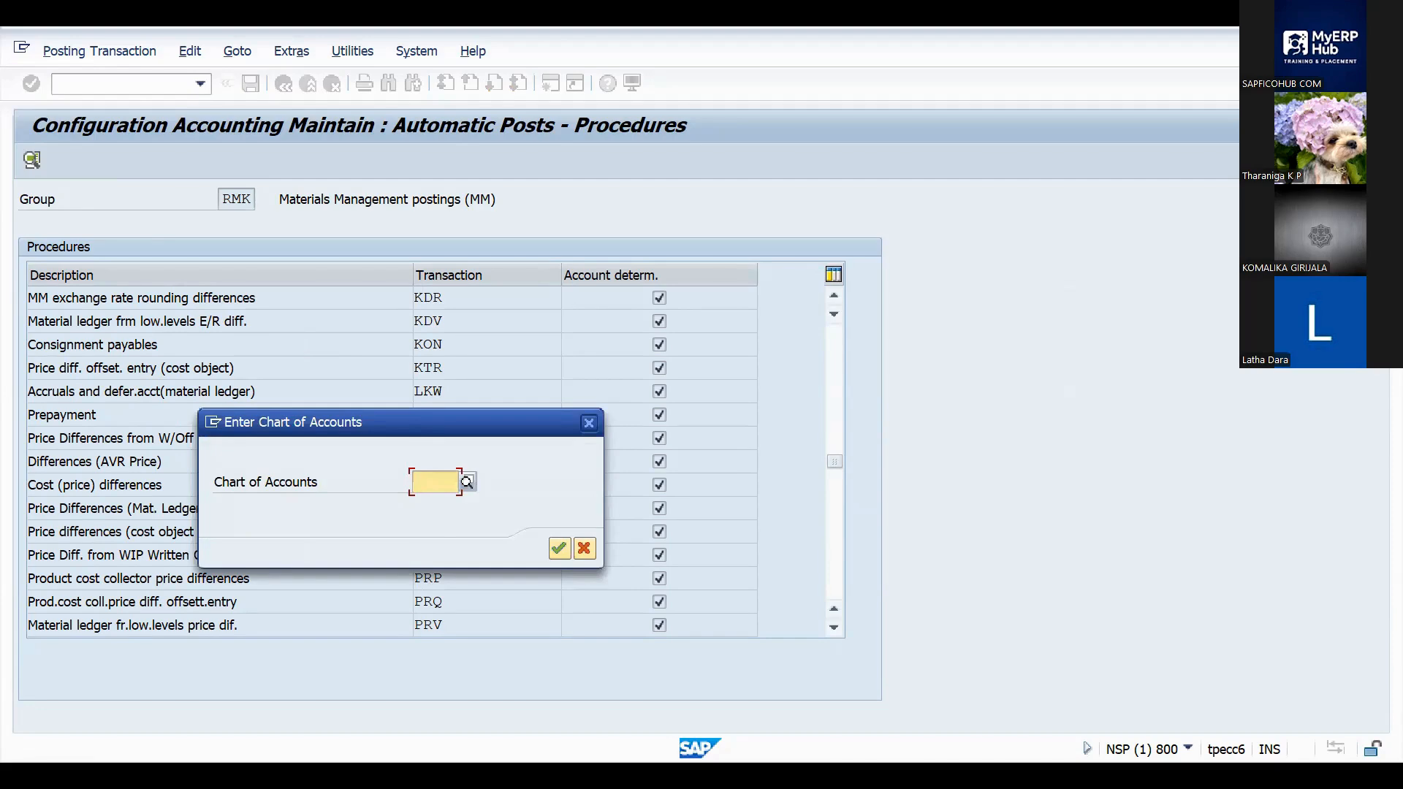
text(BR01)
key(Return)
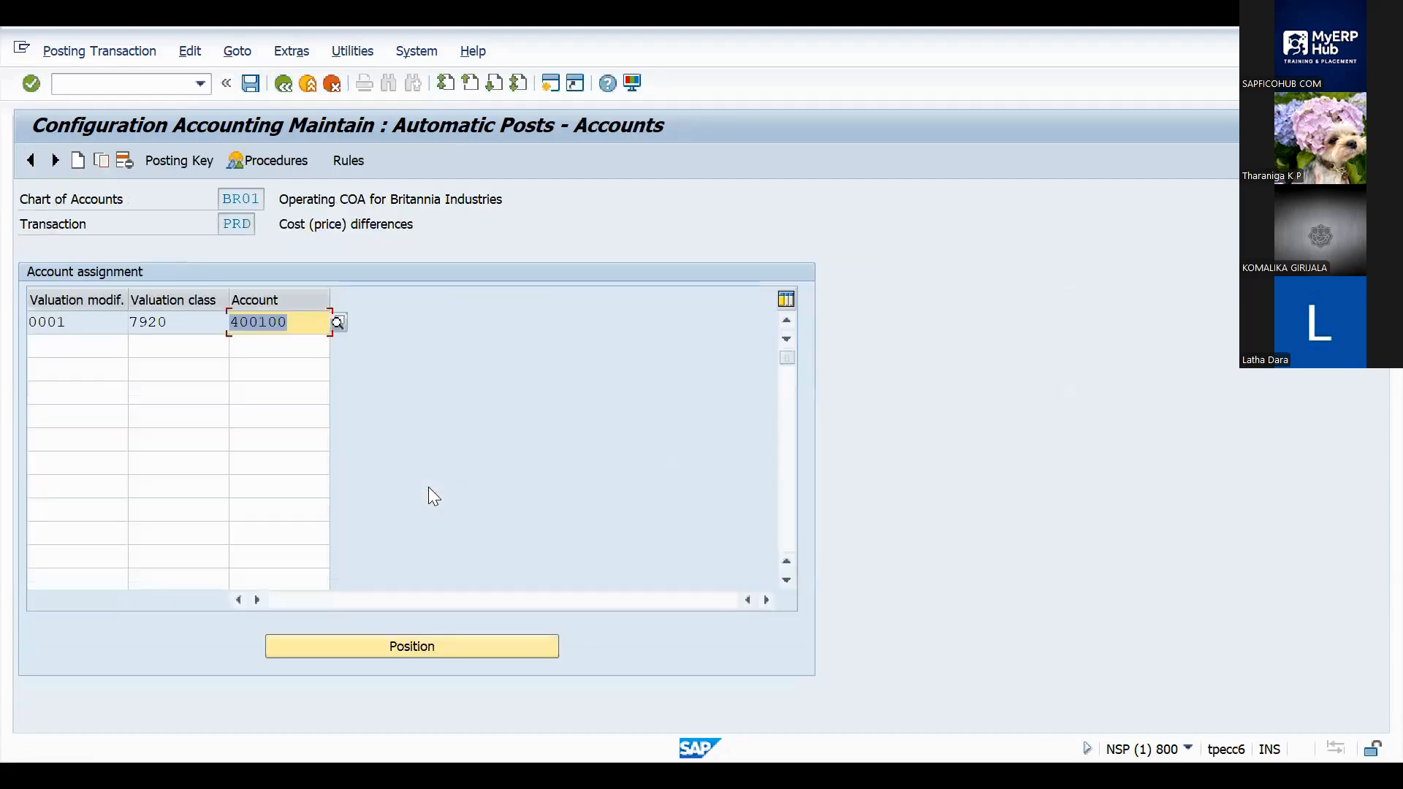
Step: Add a PRD assignment with valuation modifier 0000, valuation class 3000 and account 400100, and save it to the proposed customizing request
click(67, 355)
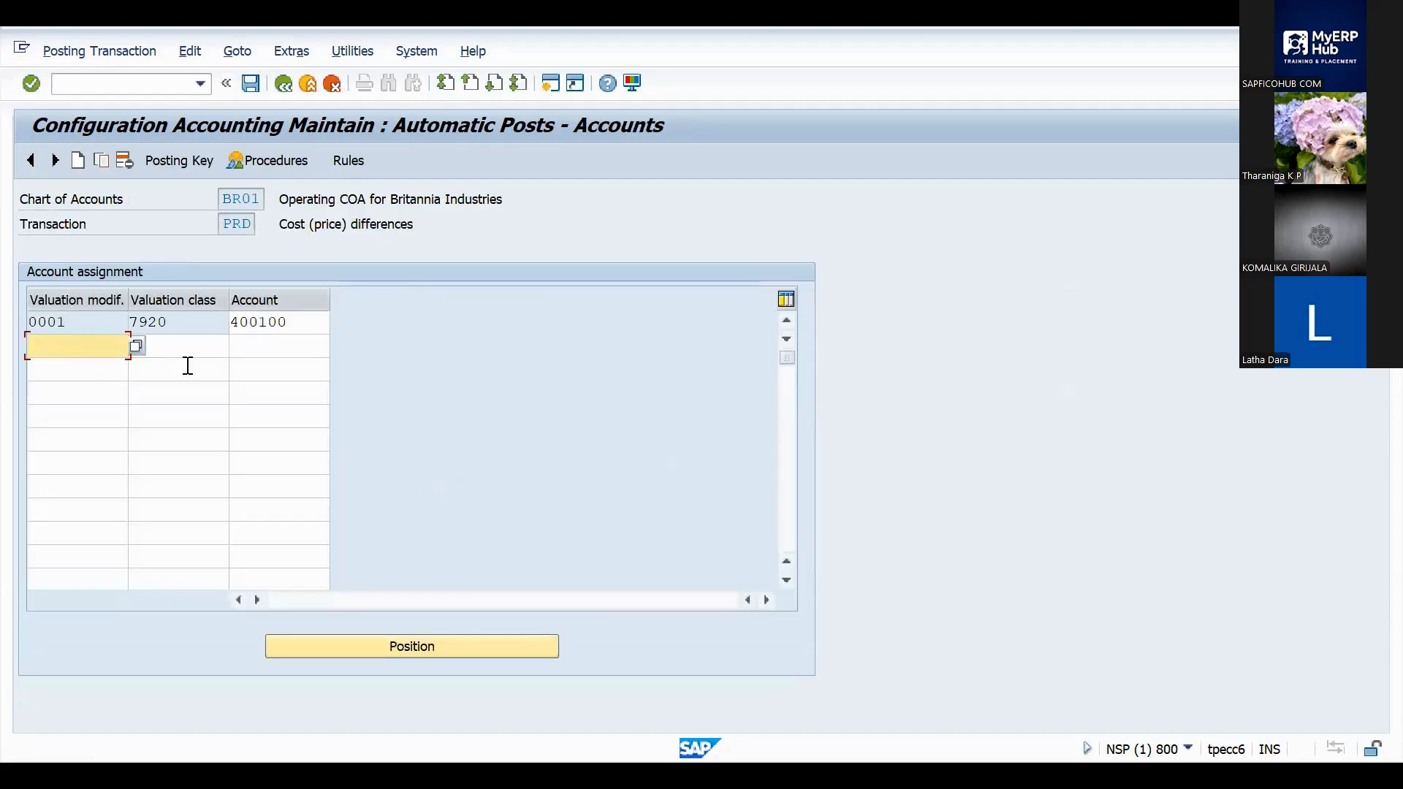
click(182, 355)
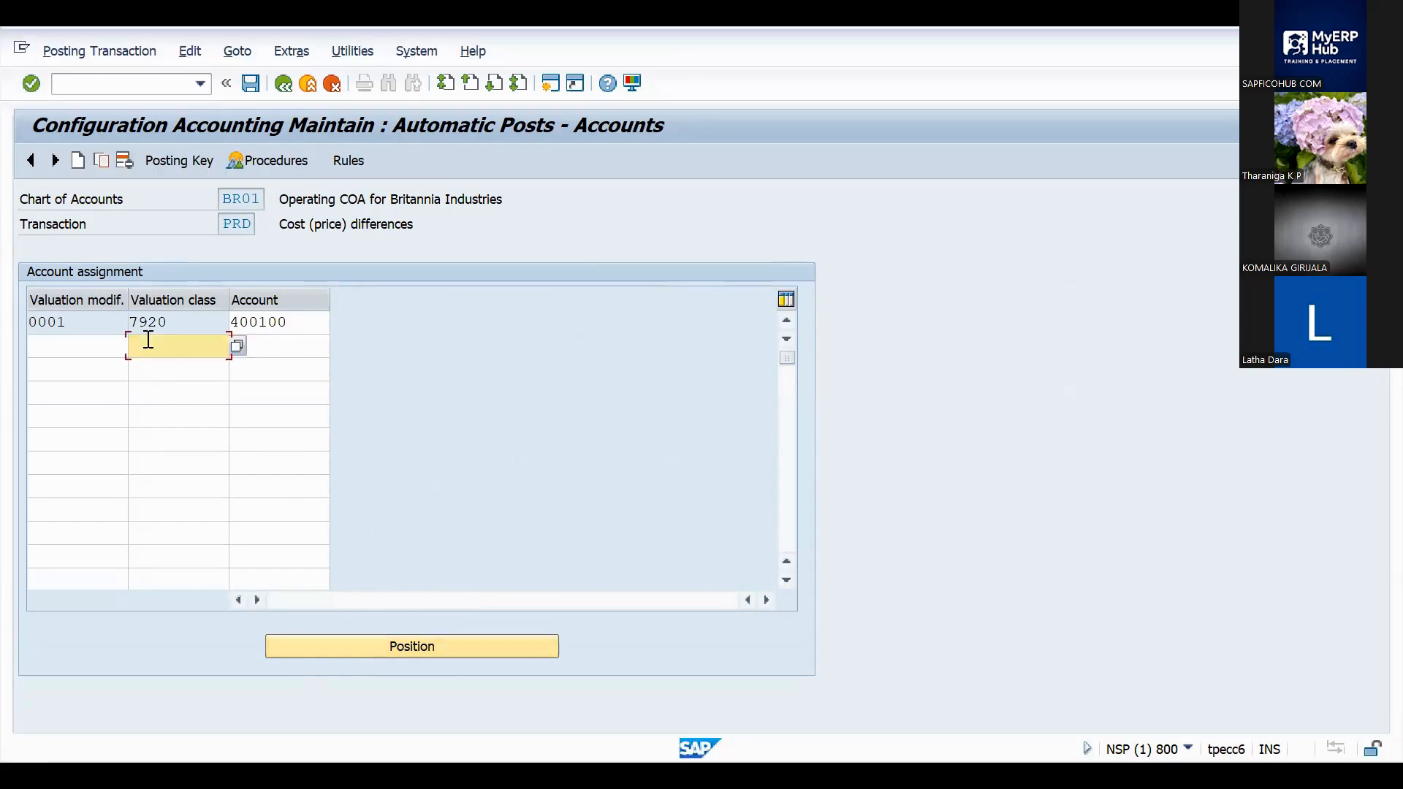
text(3000)
key(shift+Tab)
text(0000)
key(Tab)
key(Tab)
text(400100)
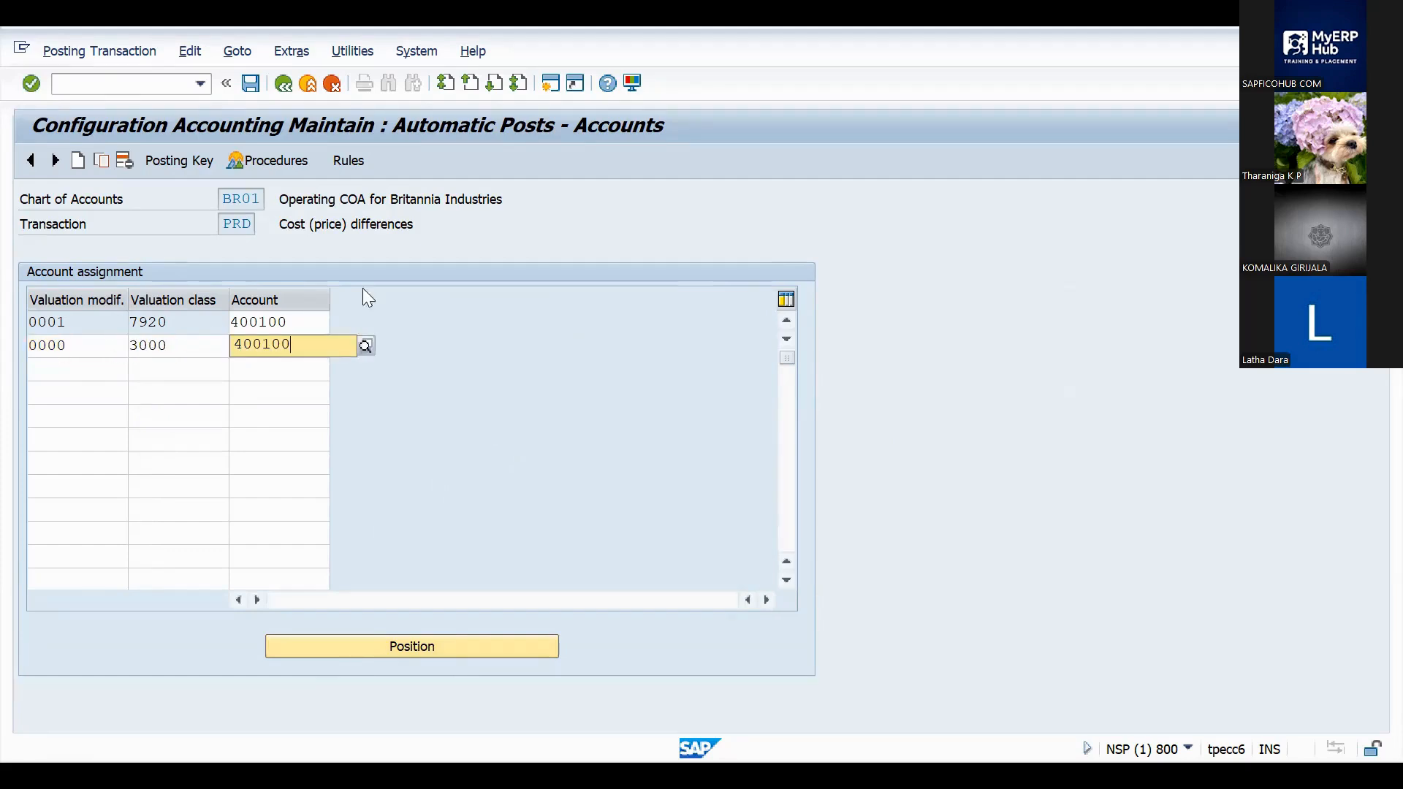
key(Return)
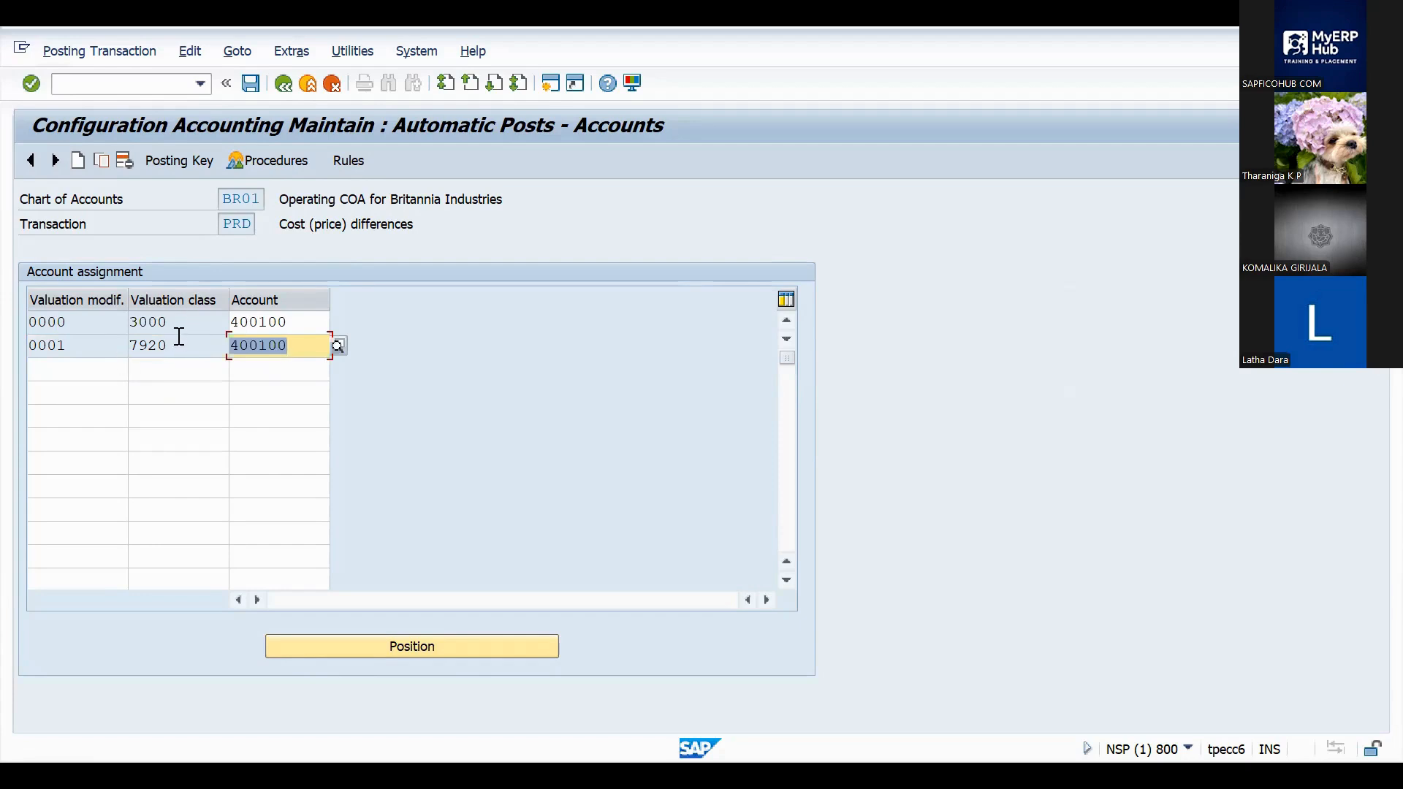
click(250, 84)
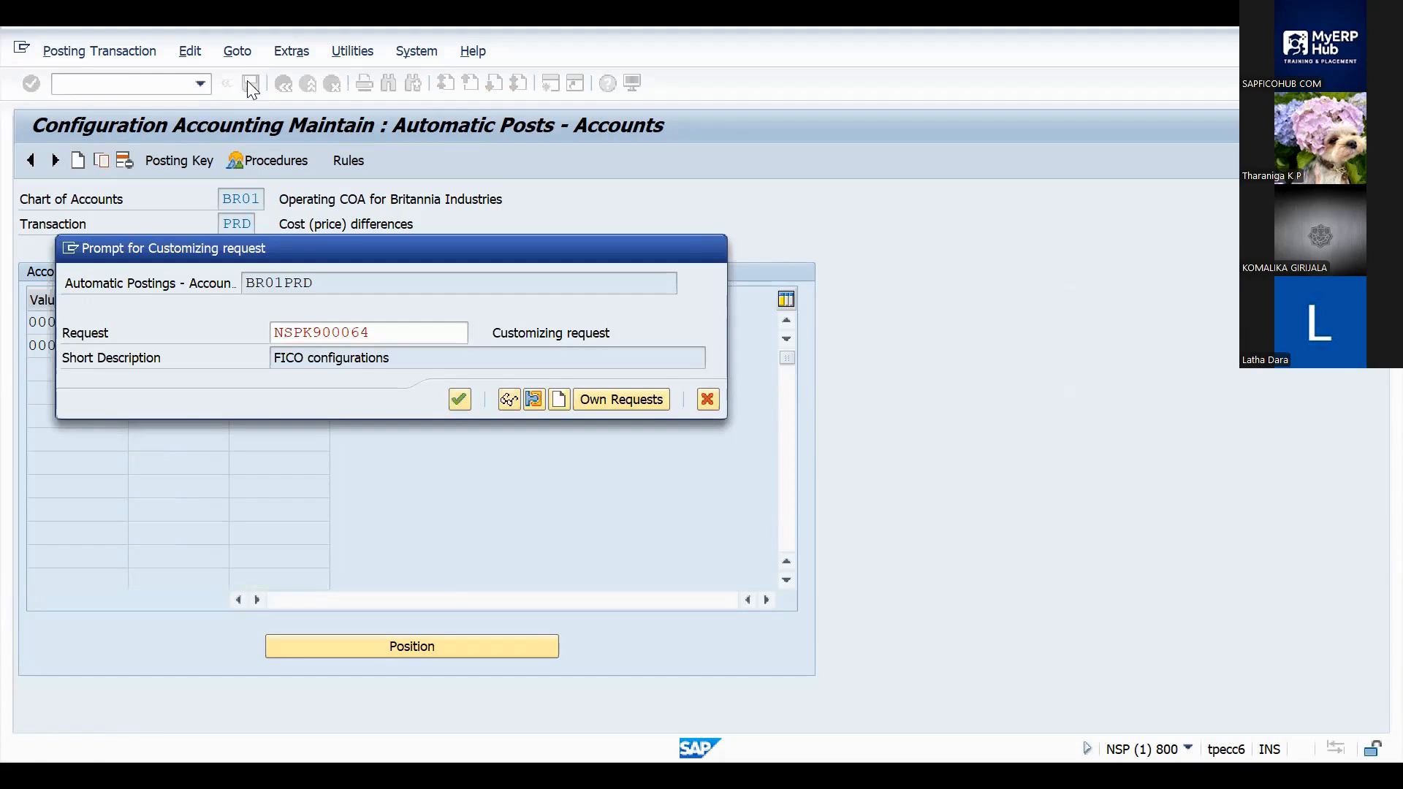
key(Return)
Step: Start transaction MIGO and load the purchase order for goods receipt by entering its purchase order number
click(172, 81)
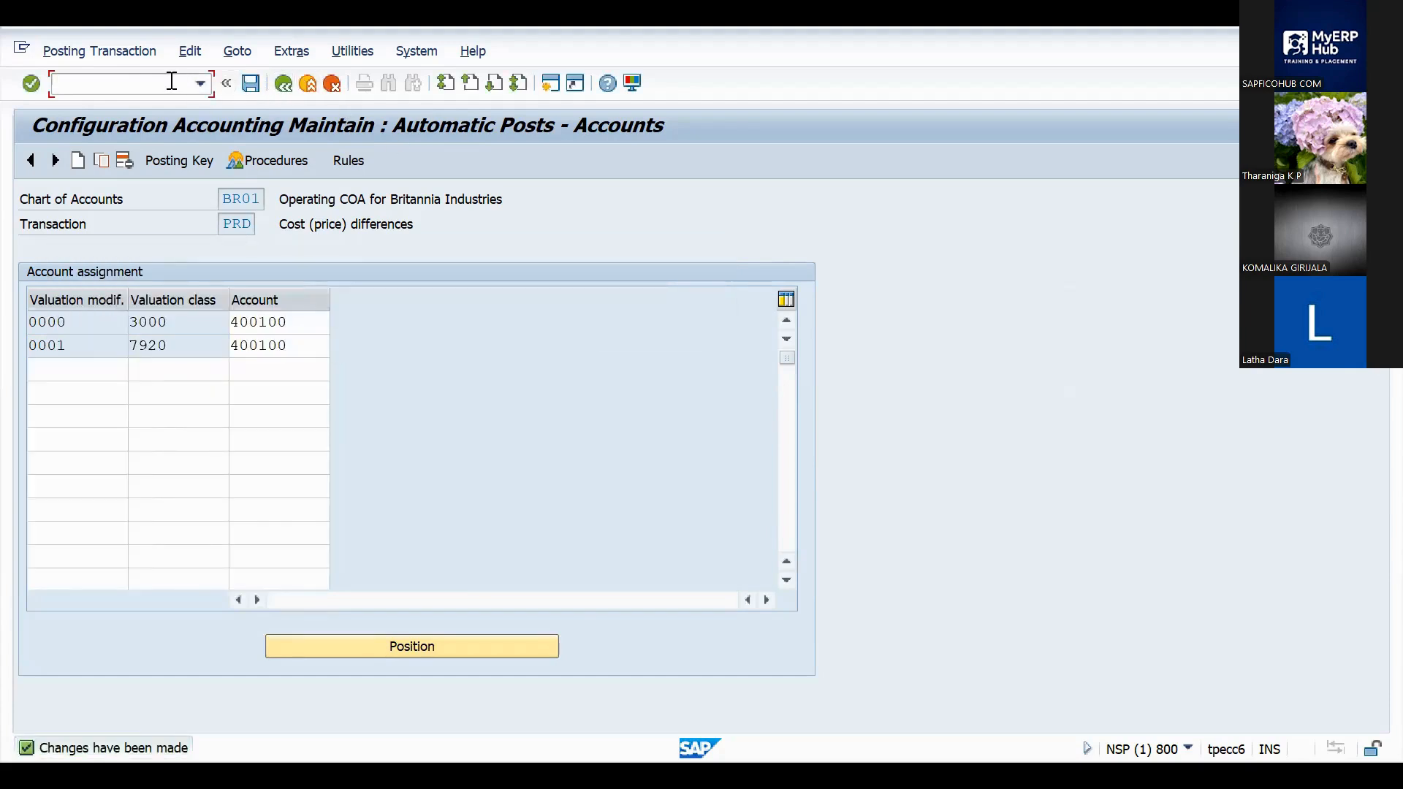
text(/n)
key(Return)
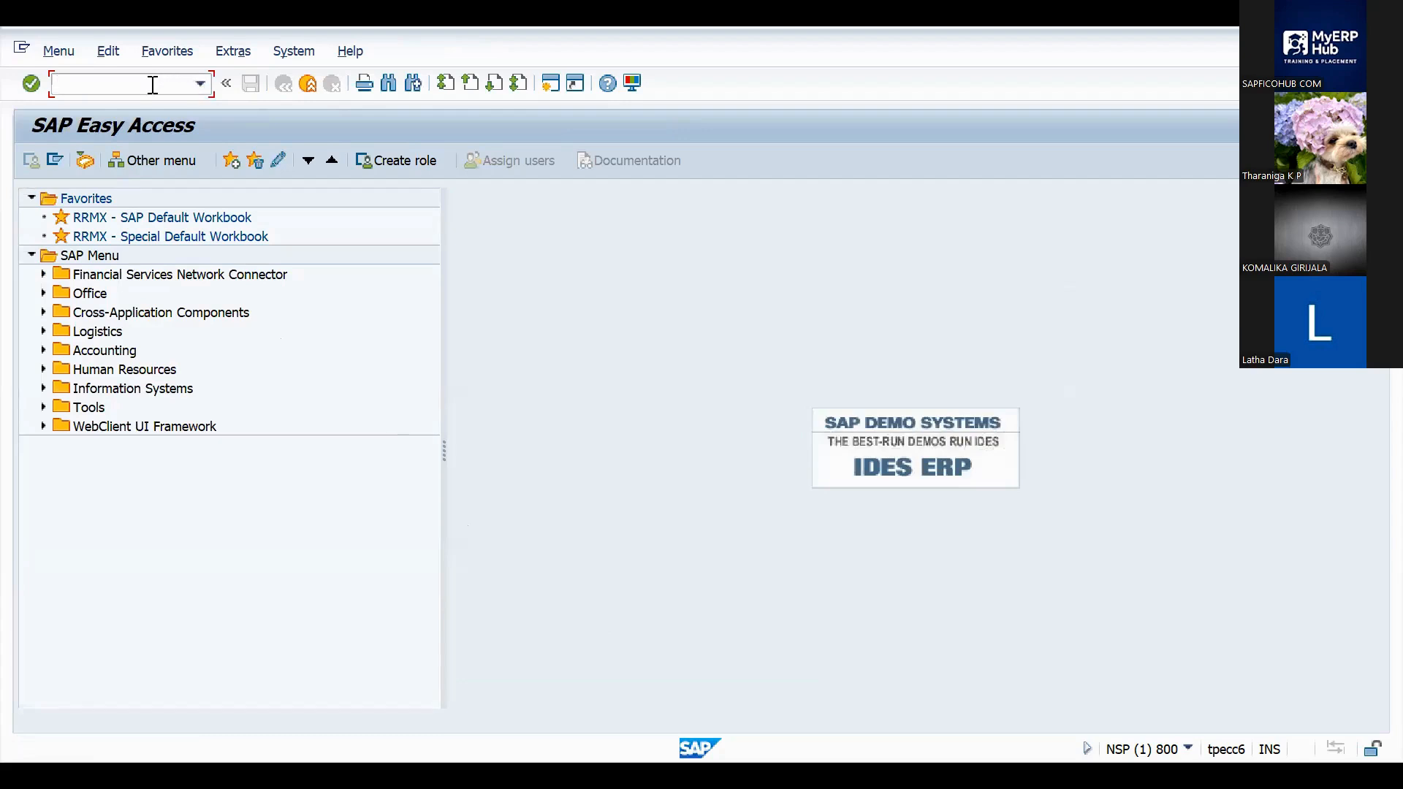
text(migo)
key(Return)
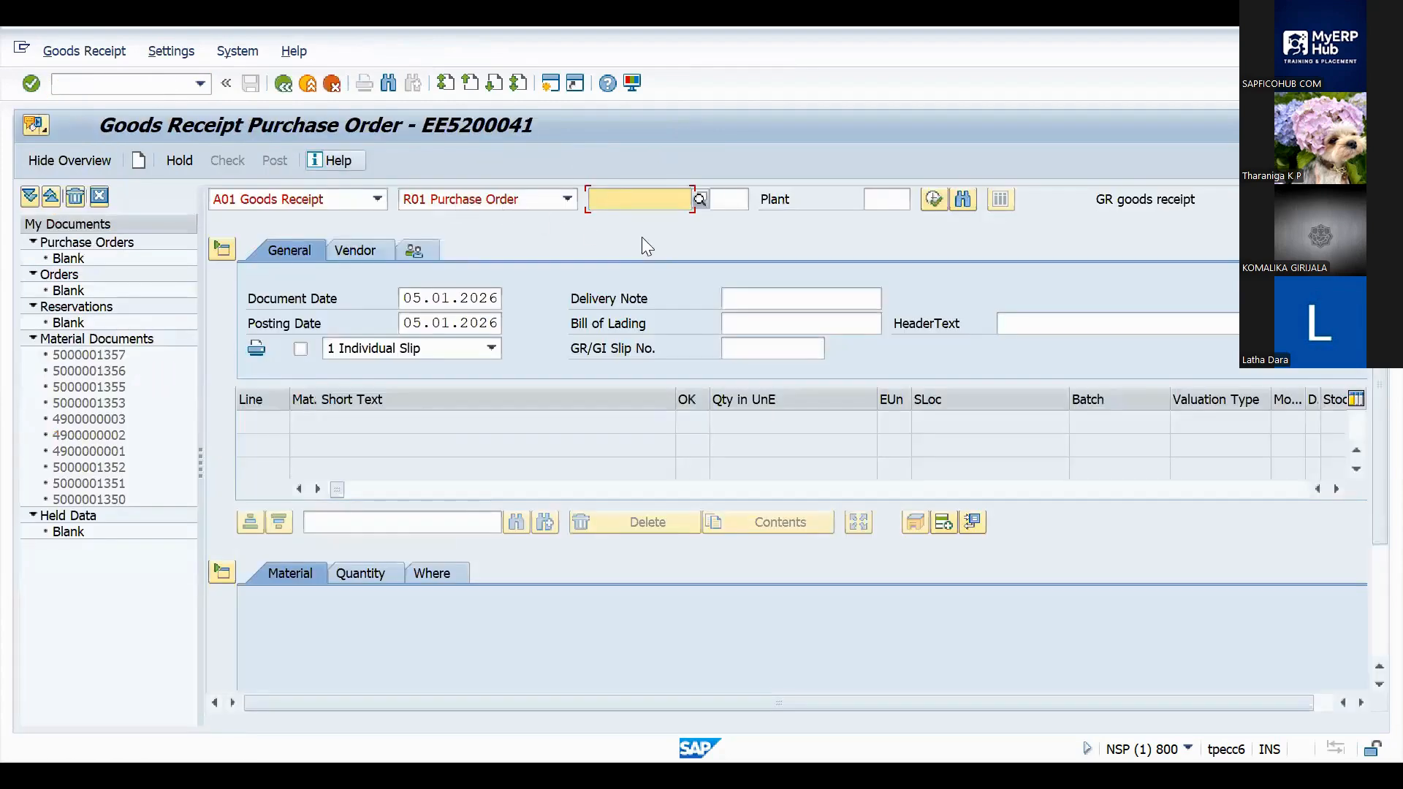
click(603, 209)
click(607, 219)
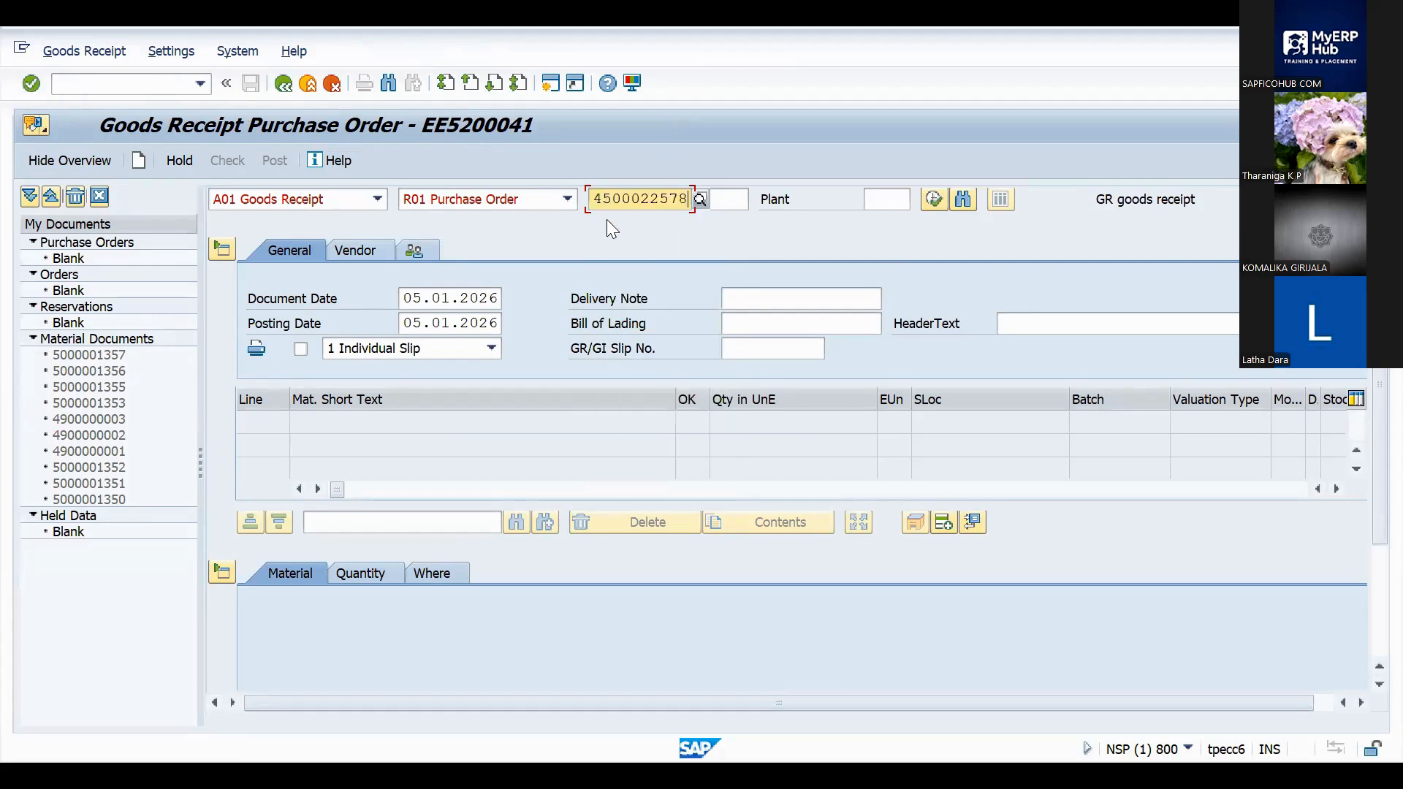
key(Return)
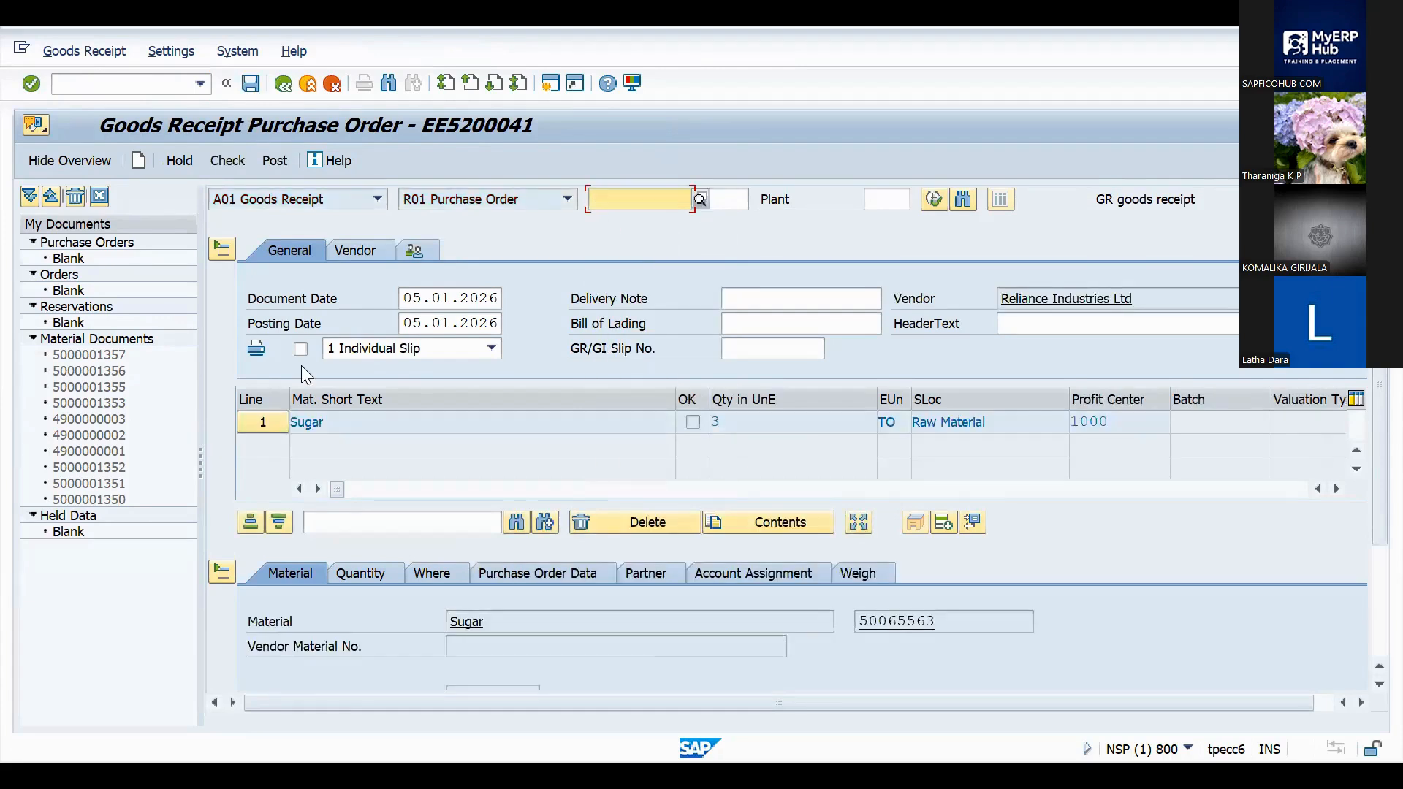
Step: Mark the Sugar item as OK, check the goods receipt, and try to post it
click(272, 424)
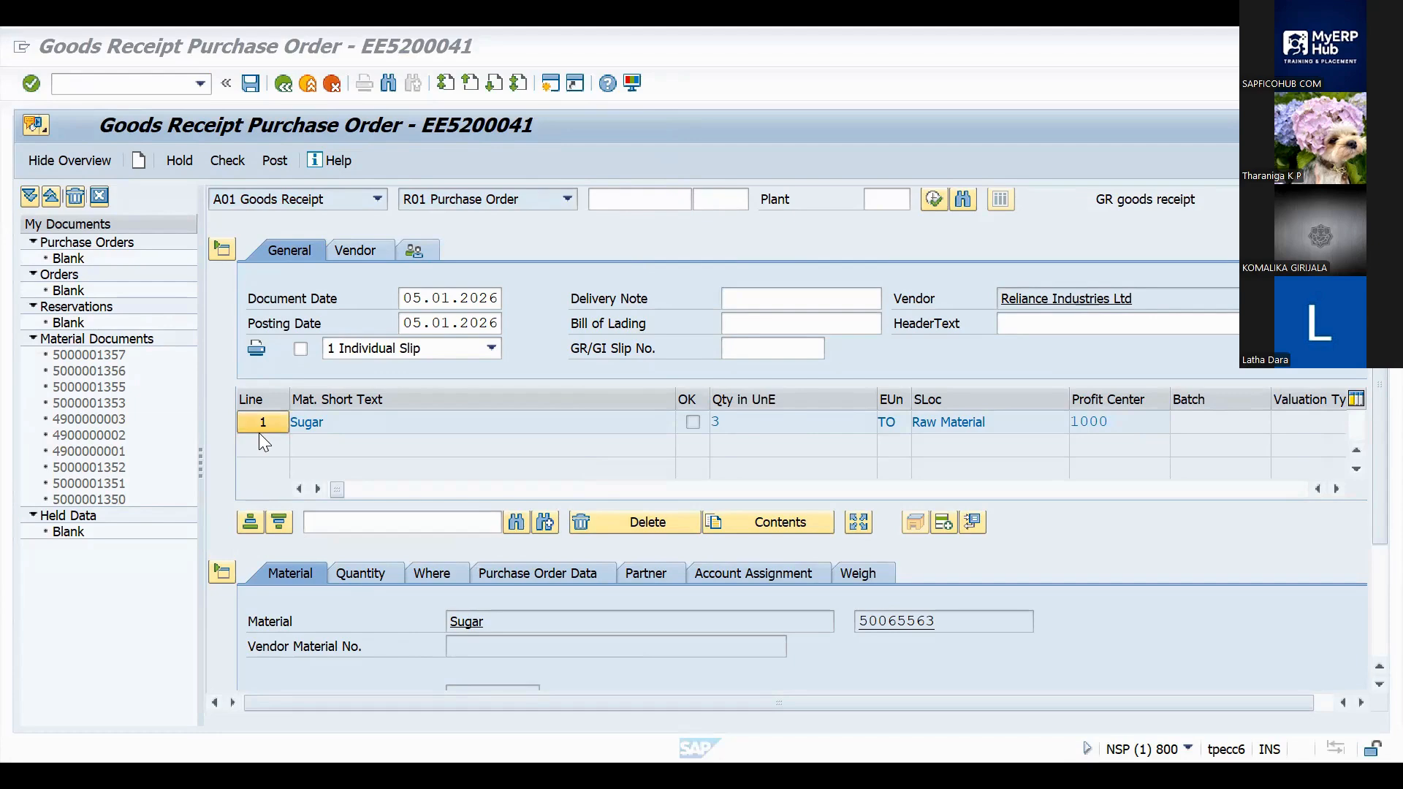
click(226, 185)
scroll(275, 462, down, 3)
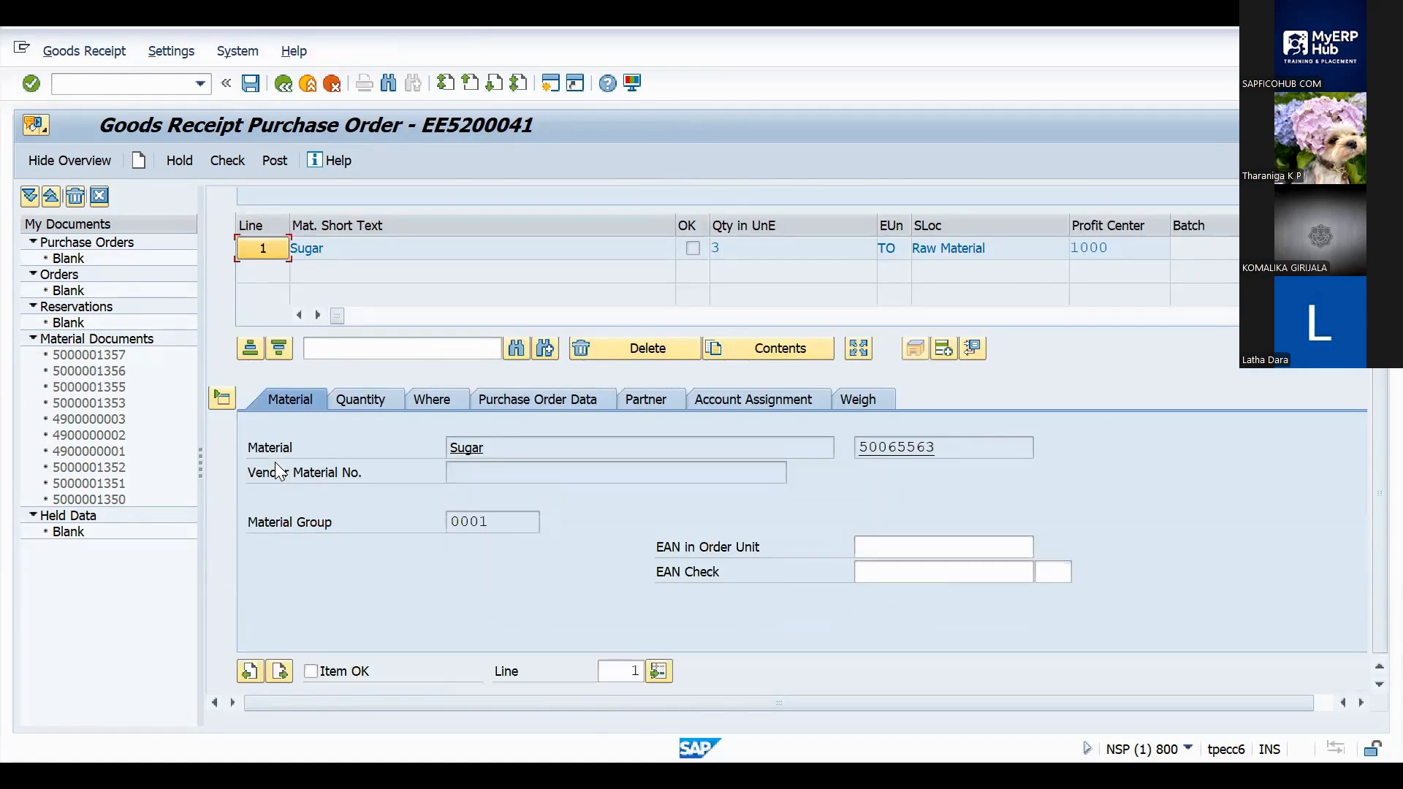
click(310, 671)
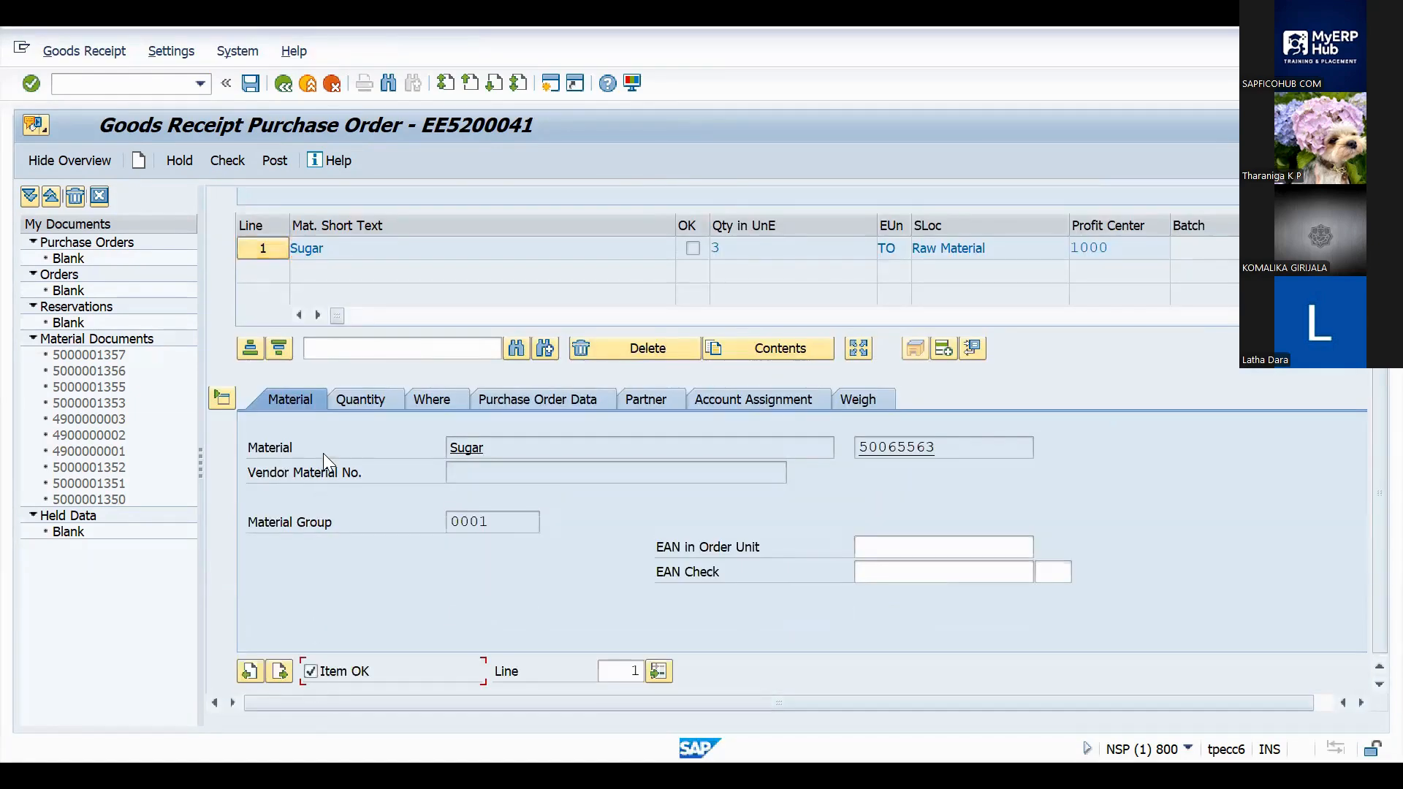
click(246, 156)
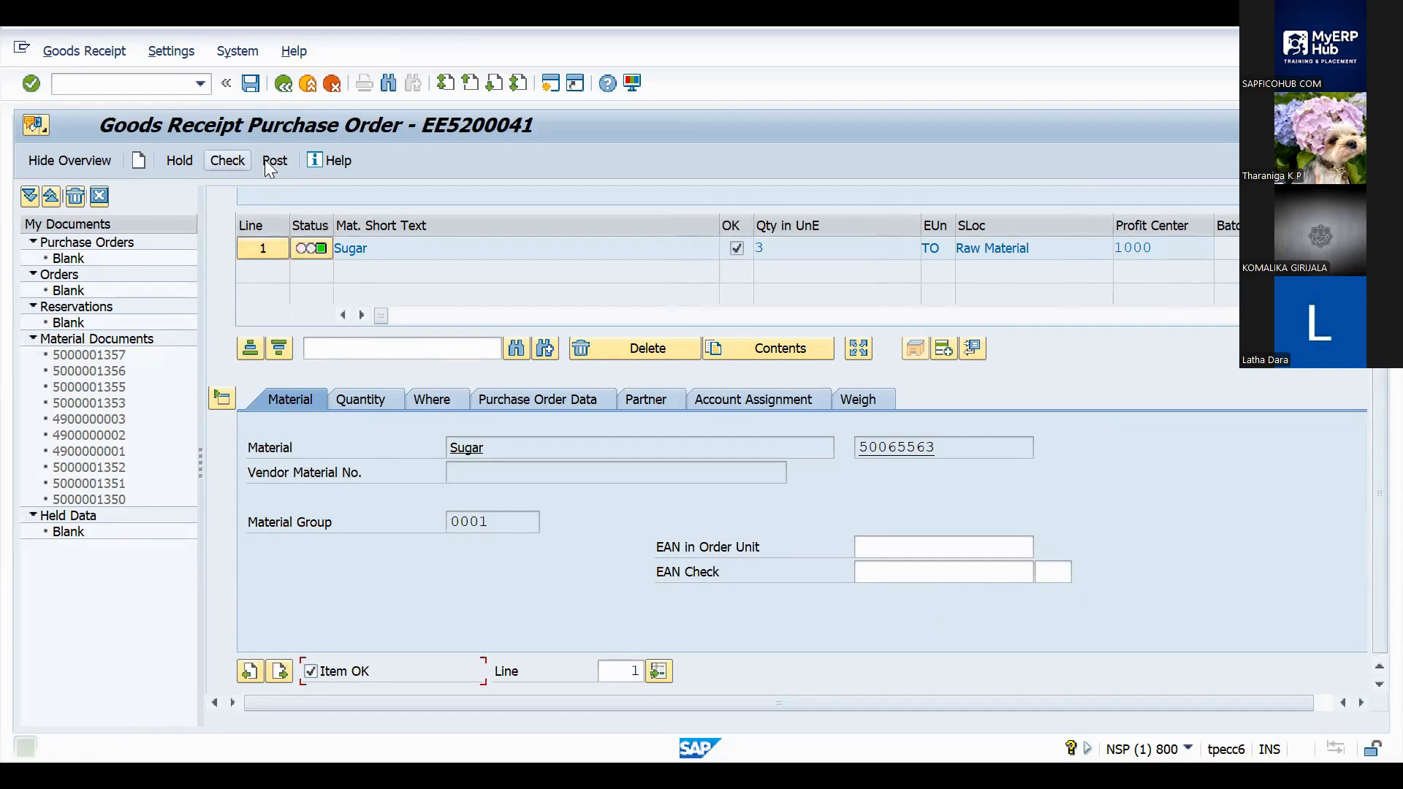
click(271, 162)
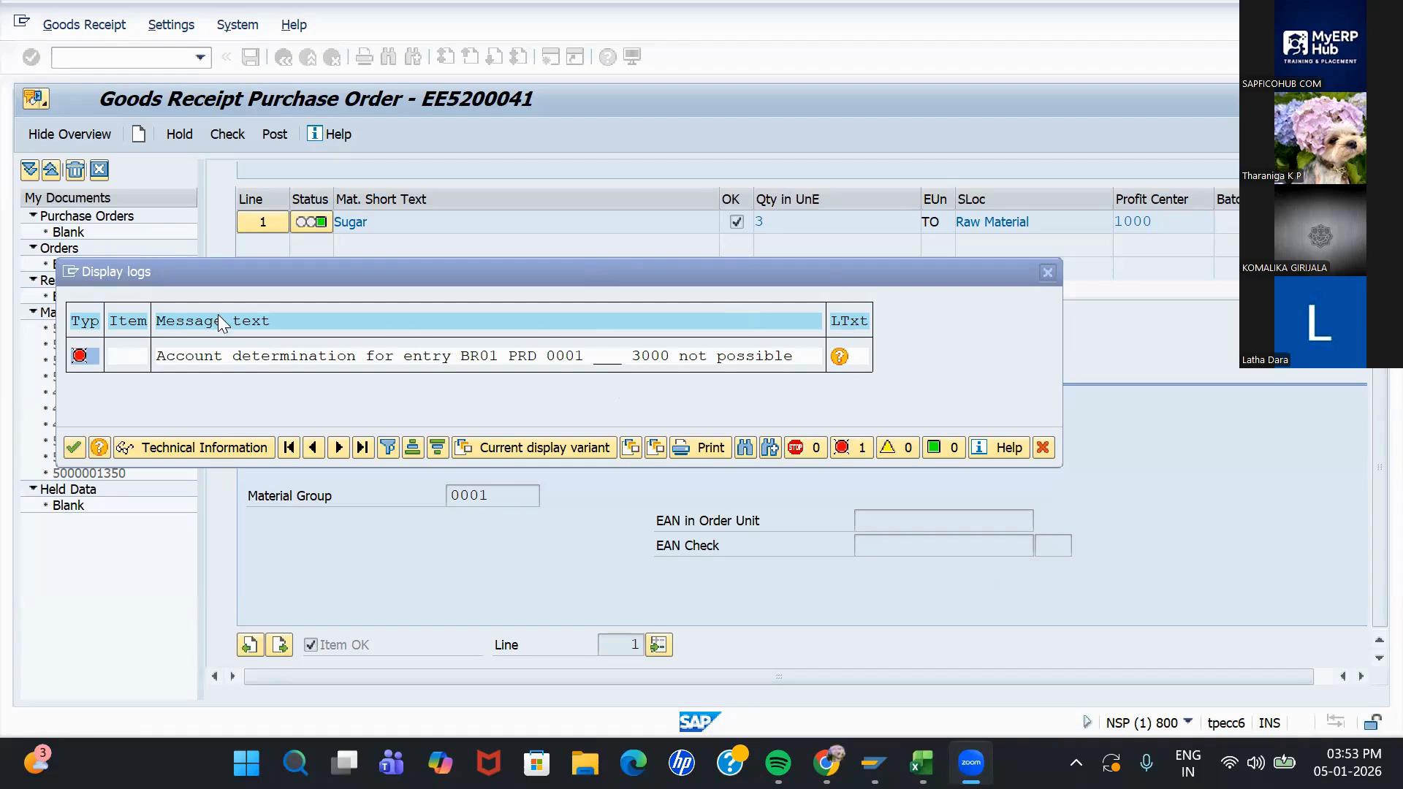
Step: Open a new GUI window from the error log and start transaction OBYC in it
click(71, 272)
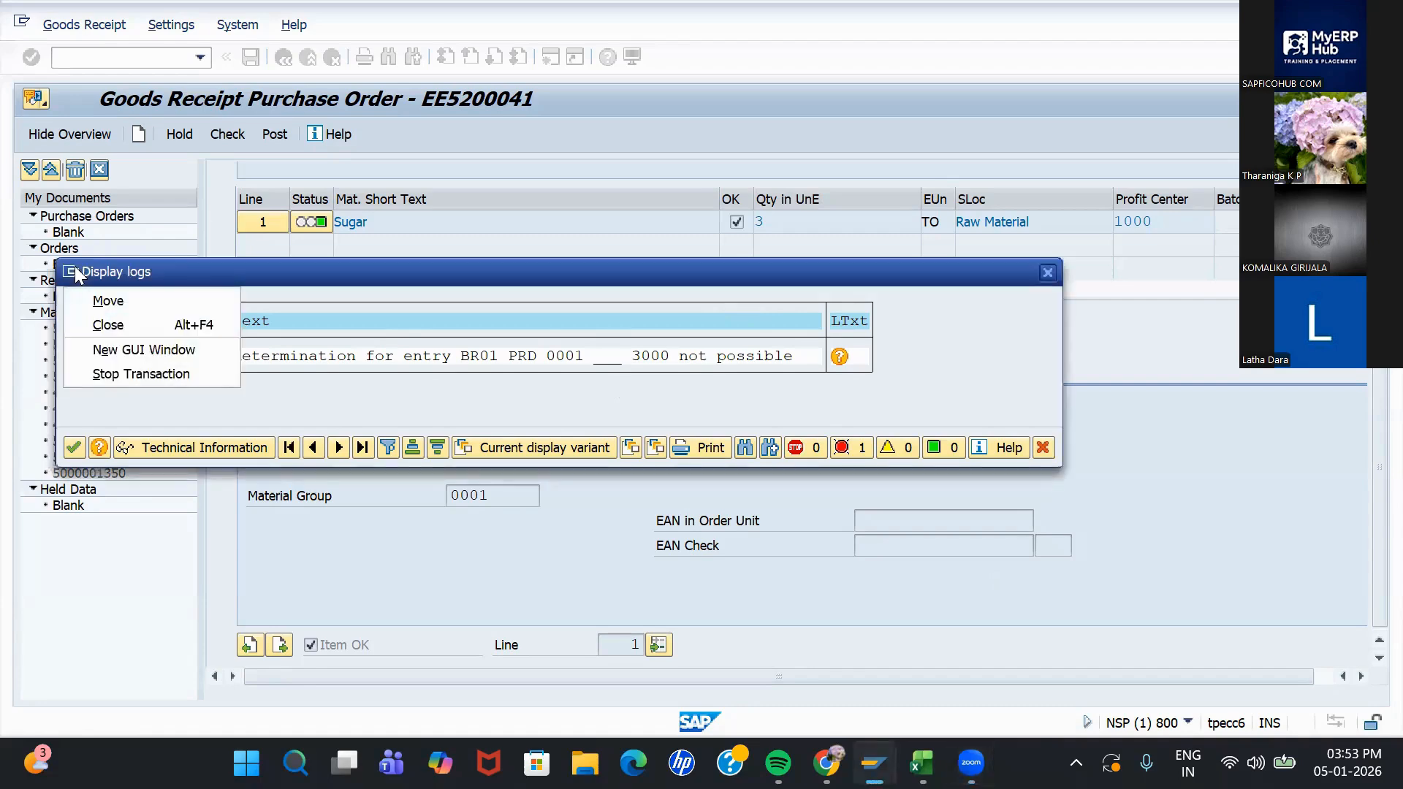
click(115, 350)
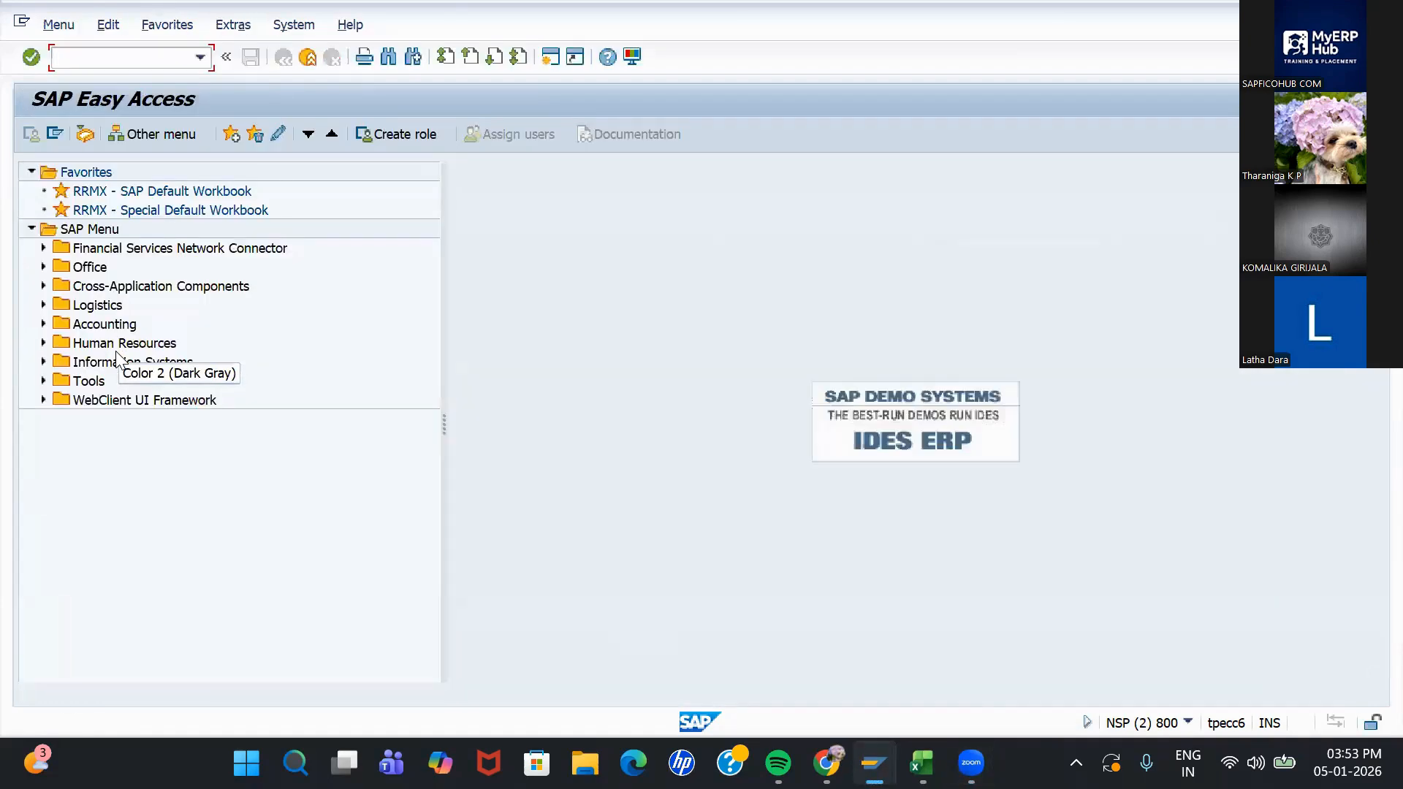
text(obyc)
key(Return)
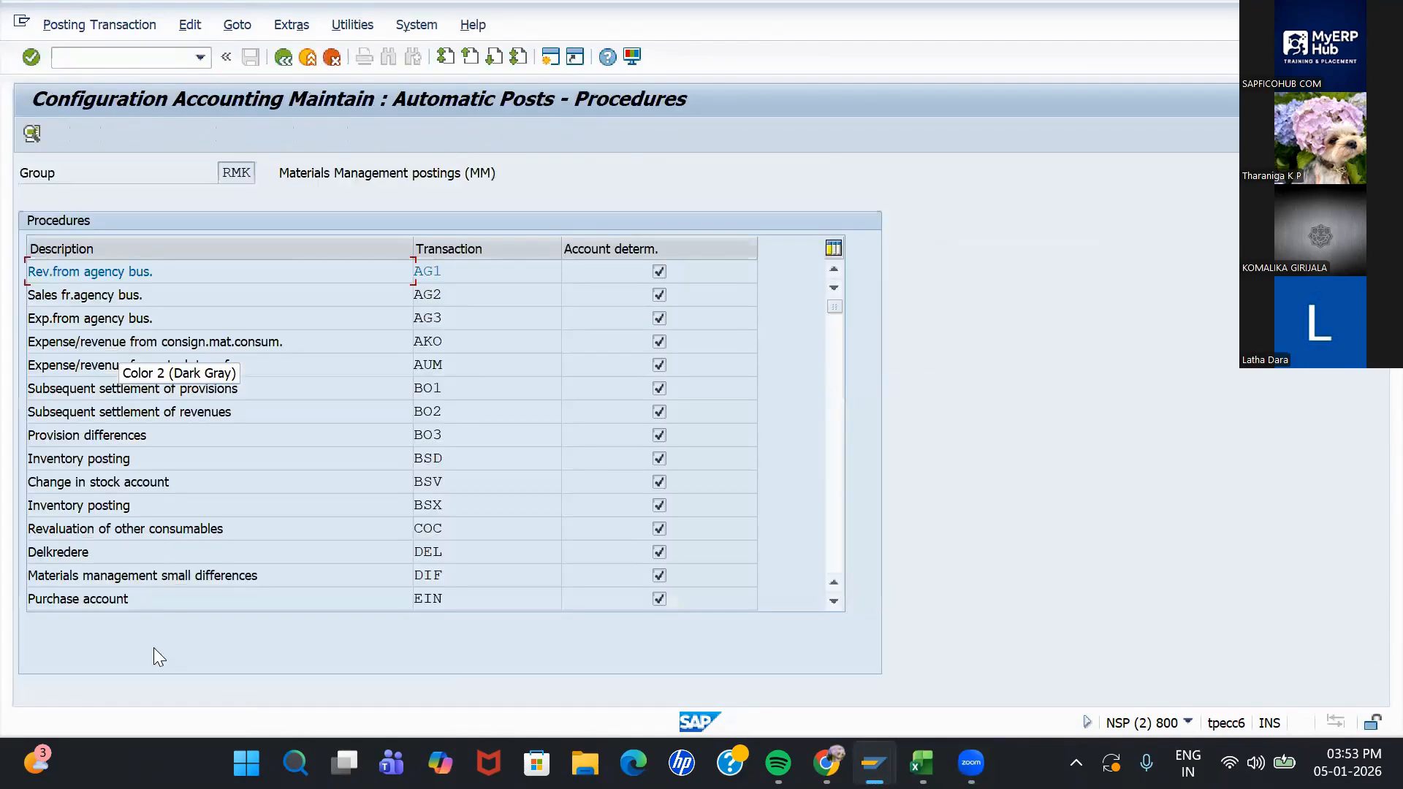
Step: Find the PRD Cost (price) differences procedure and open its accounts for chart of accounts BR01
scroll(494, 523, down, 10)
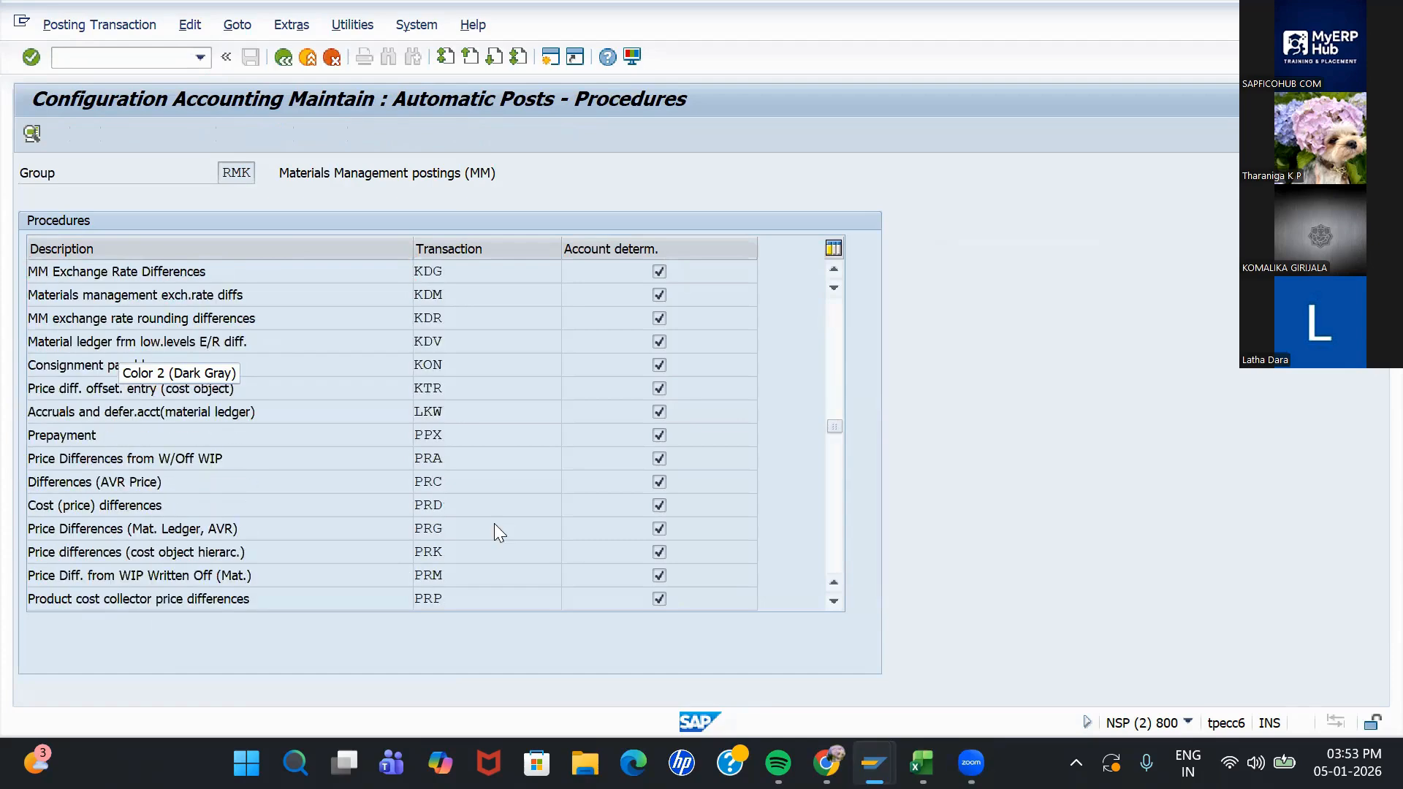
scroll(495, 523, down, 5)
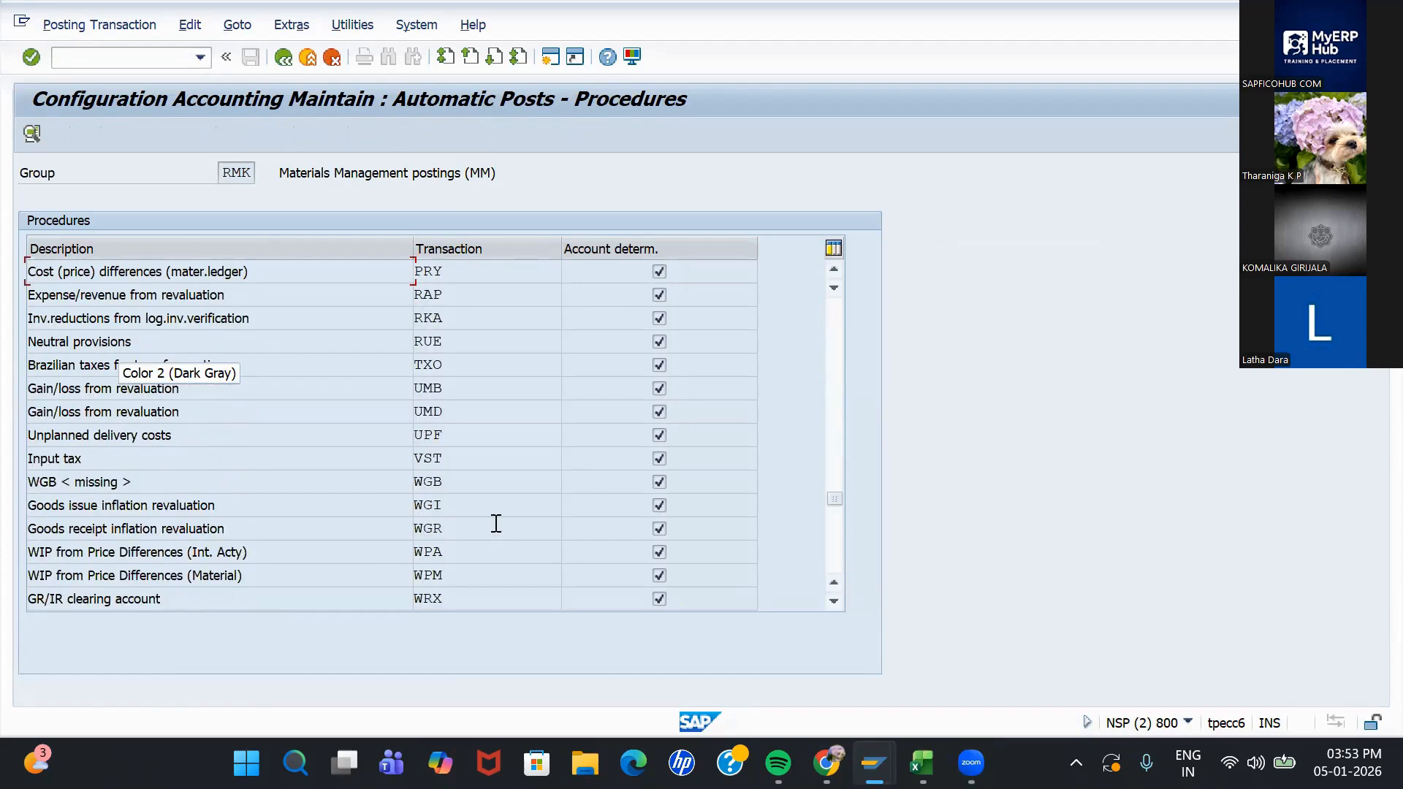
scroll(496, 525, up, 2)
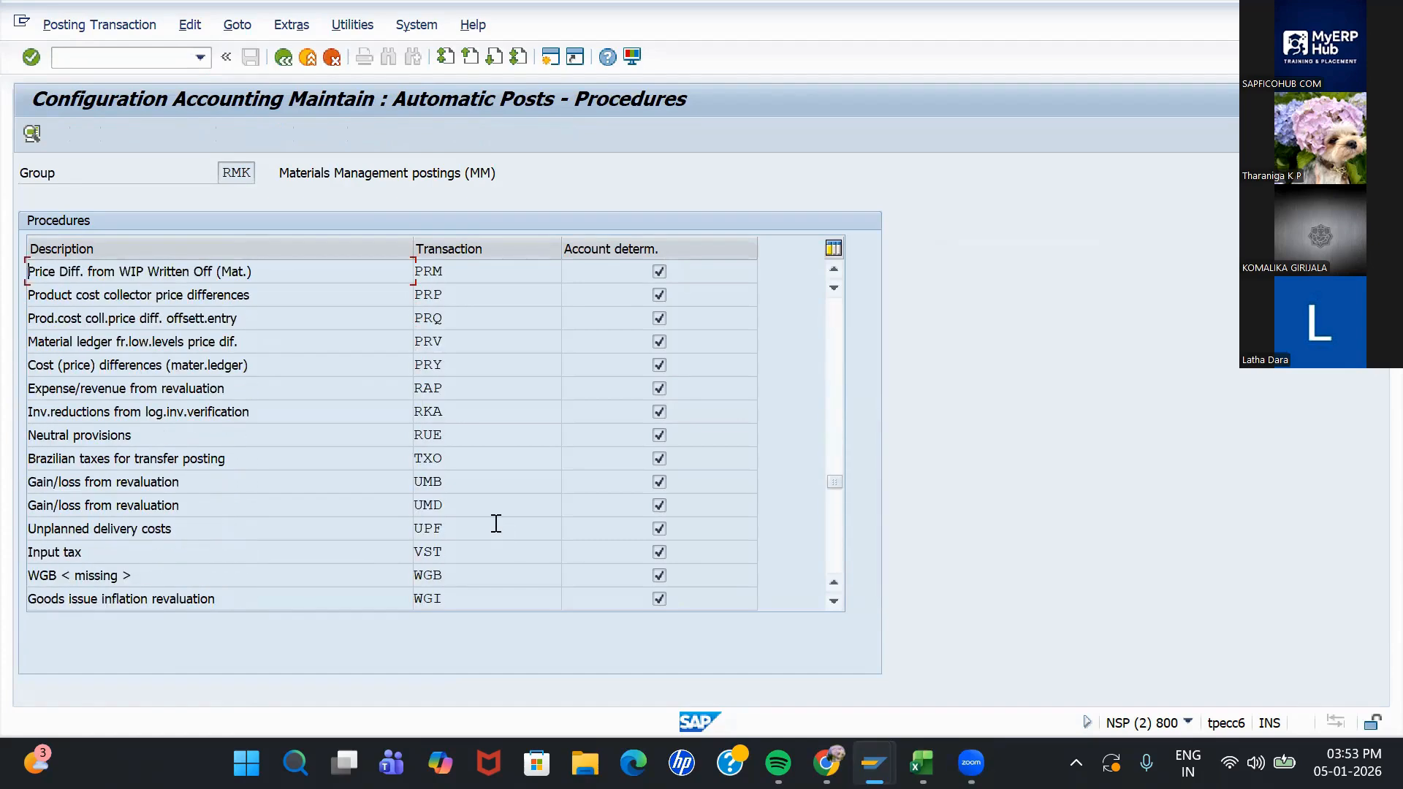
scroll(495, 527, up, 1)
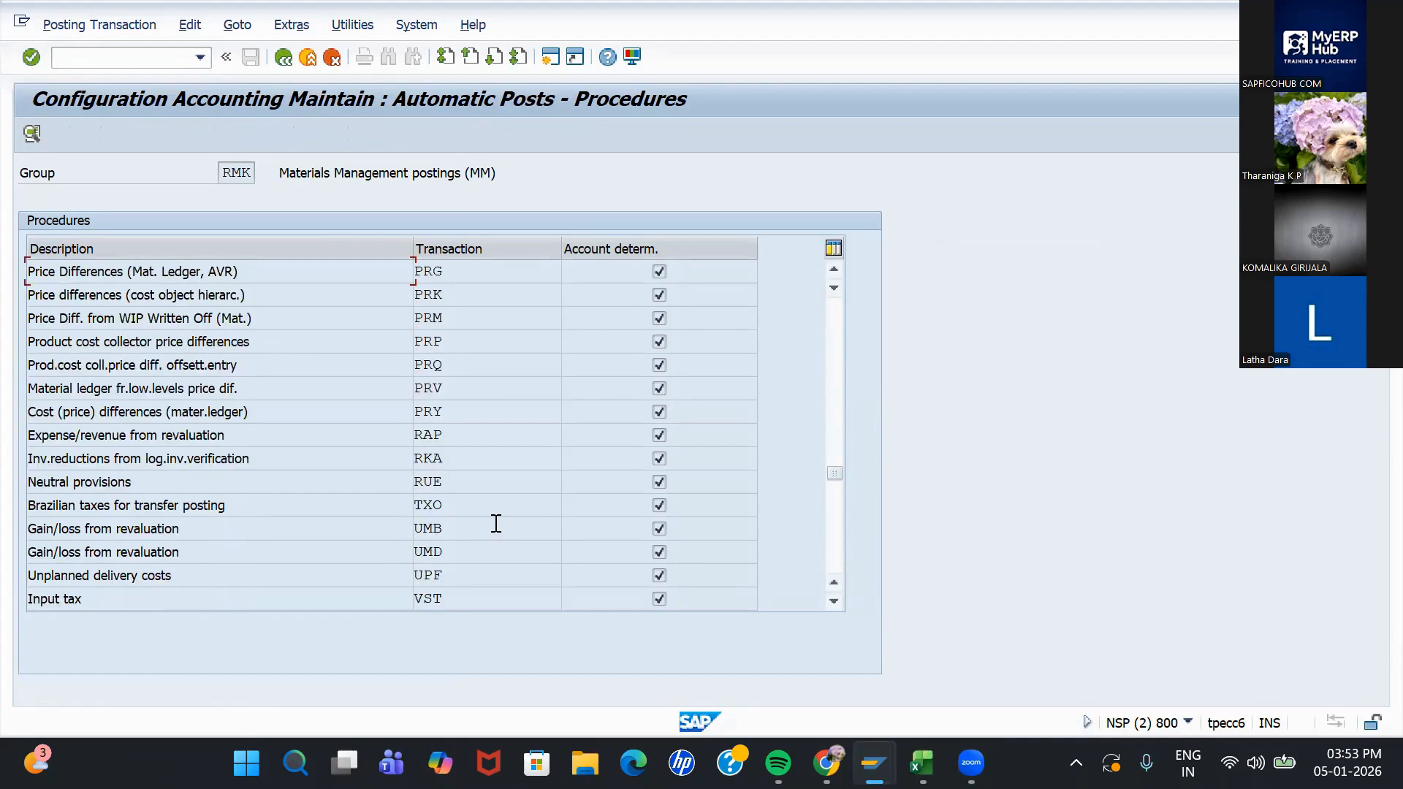
scroll(469, 362, up, 1)
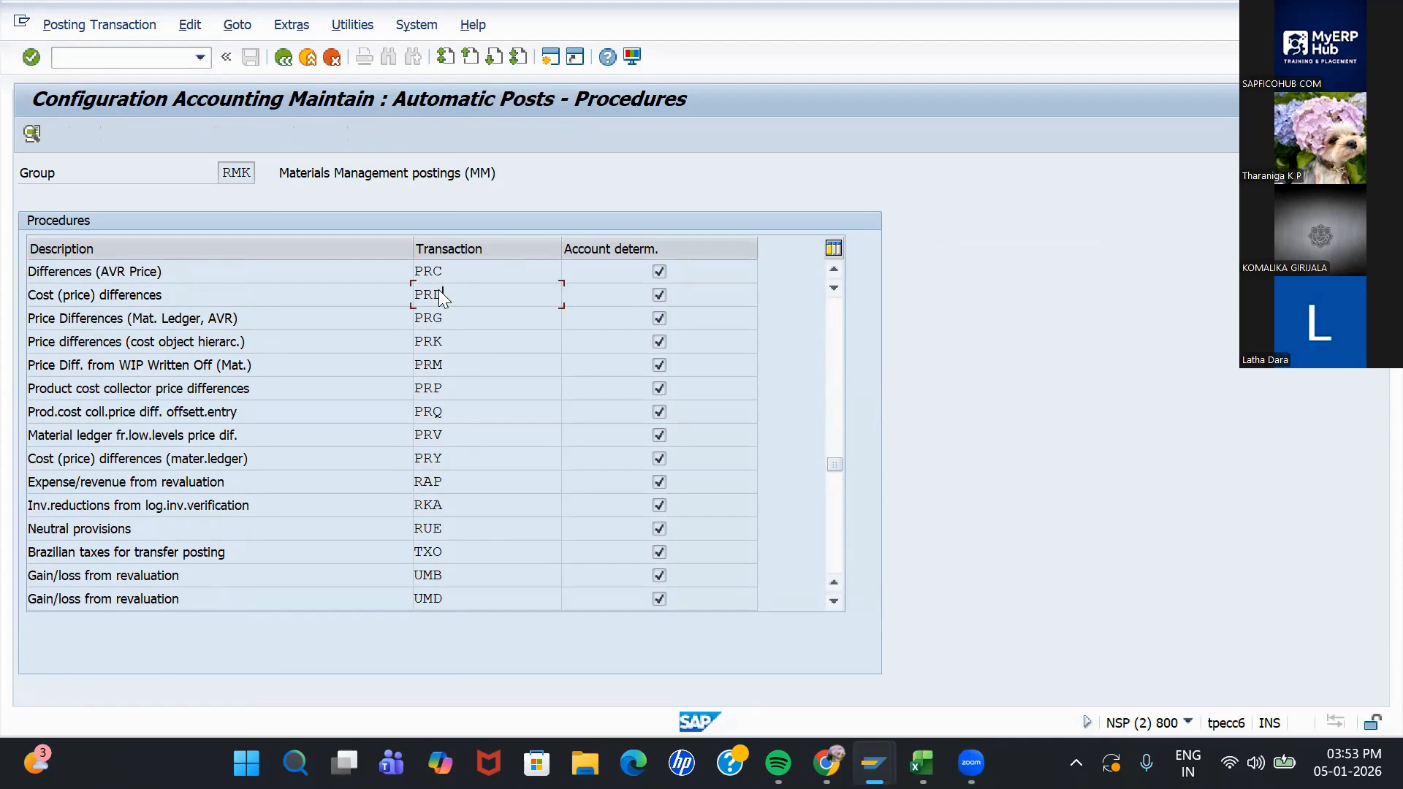
double_click(439, 293)
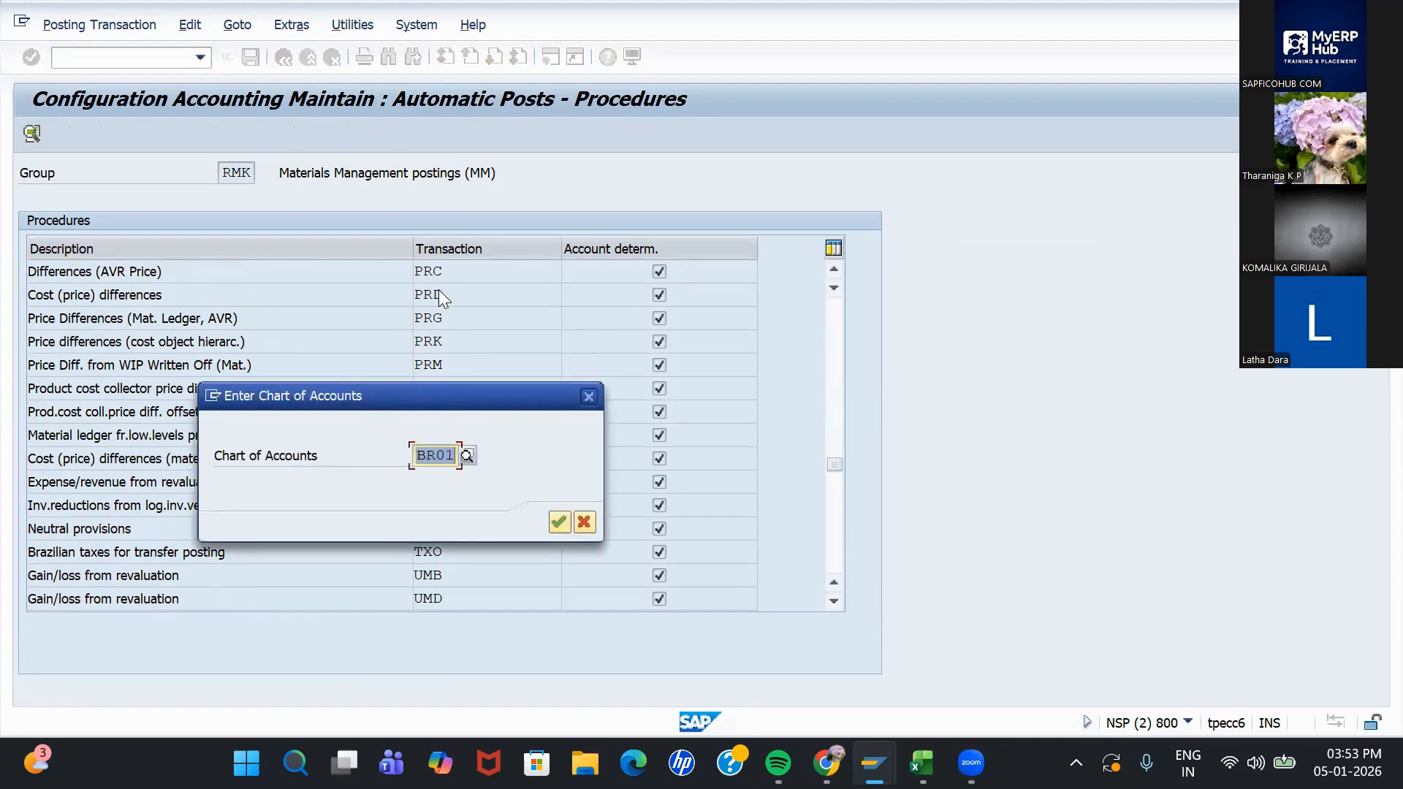
key(Return)
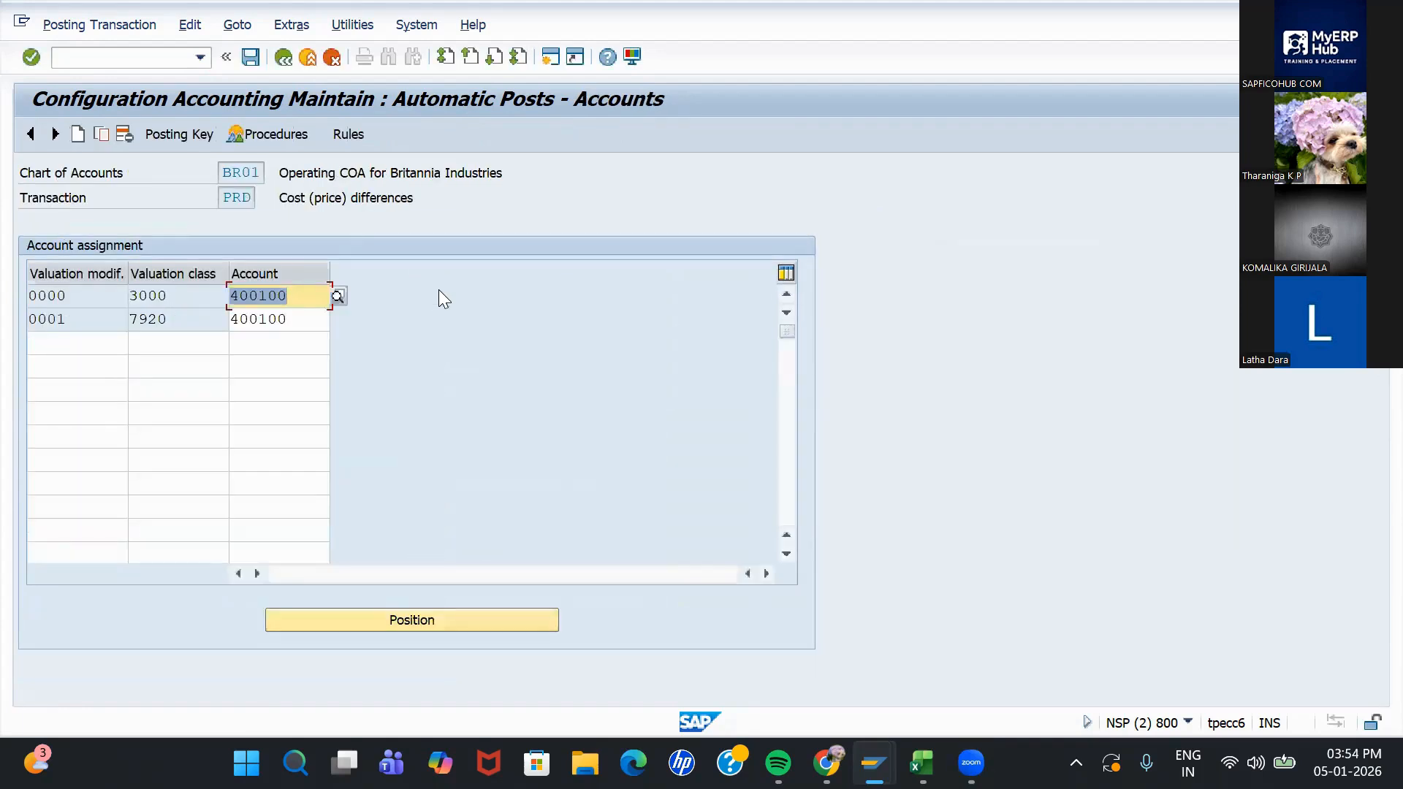
Step: Add a PRD account assignment with valuation modifier 0001, valuation class 3000 and account 400100
click(58, 346)
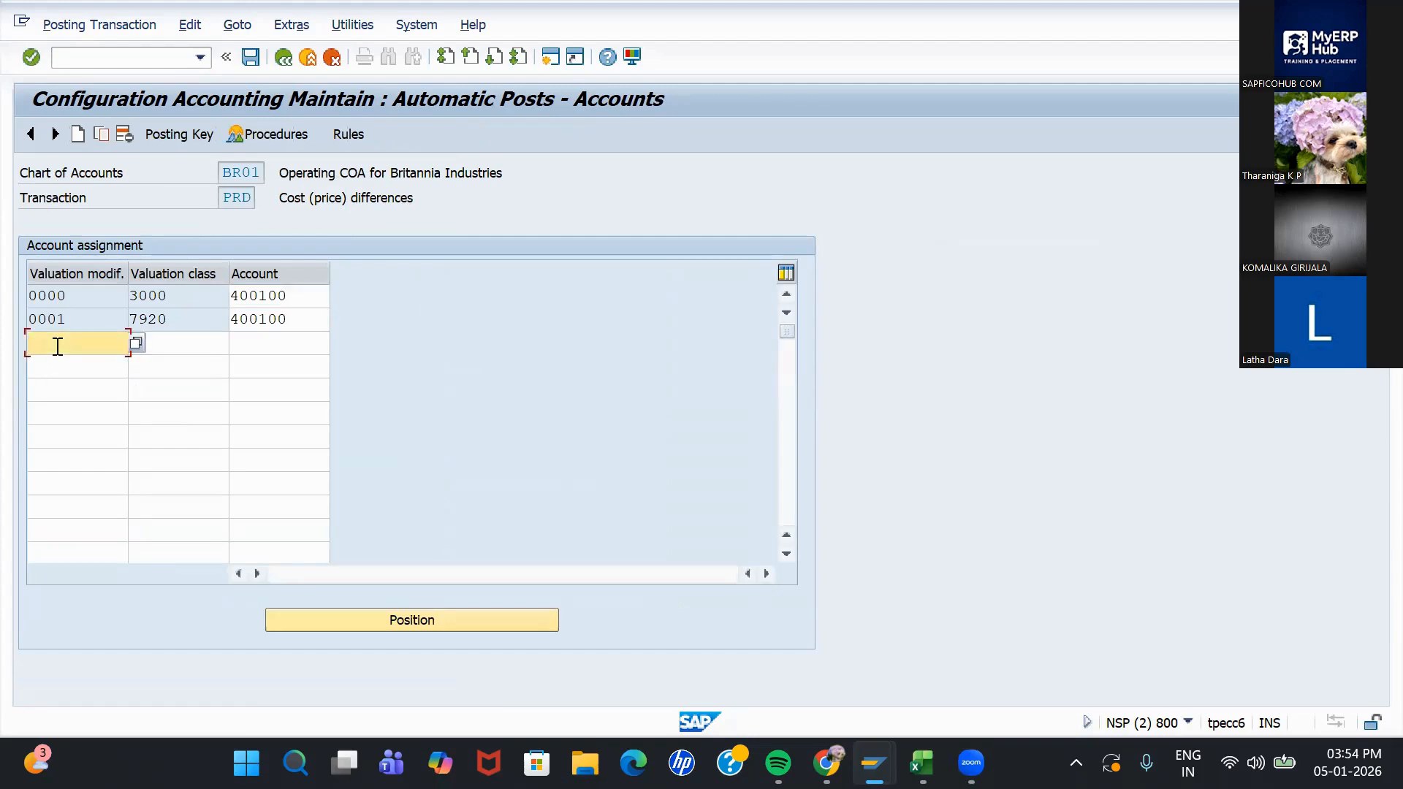
text(0001)
key(Tab)
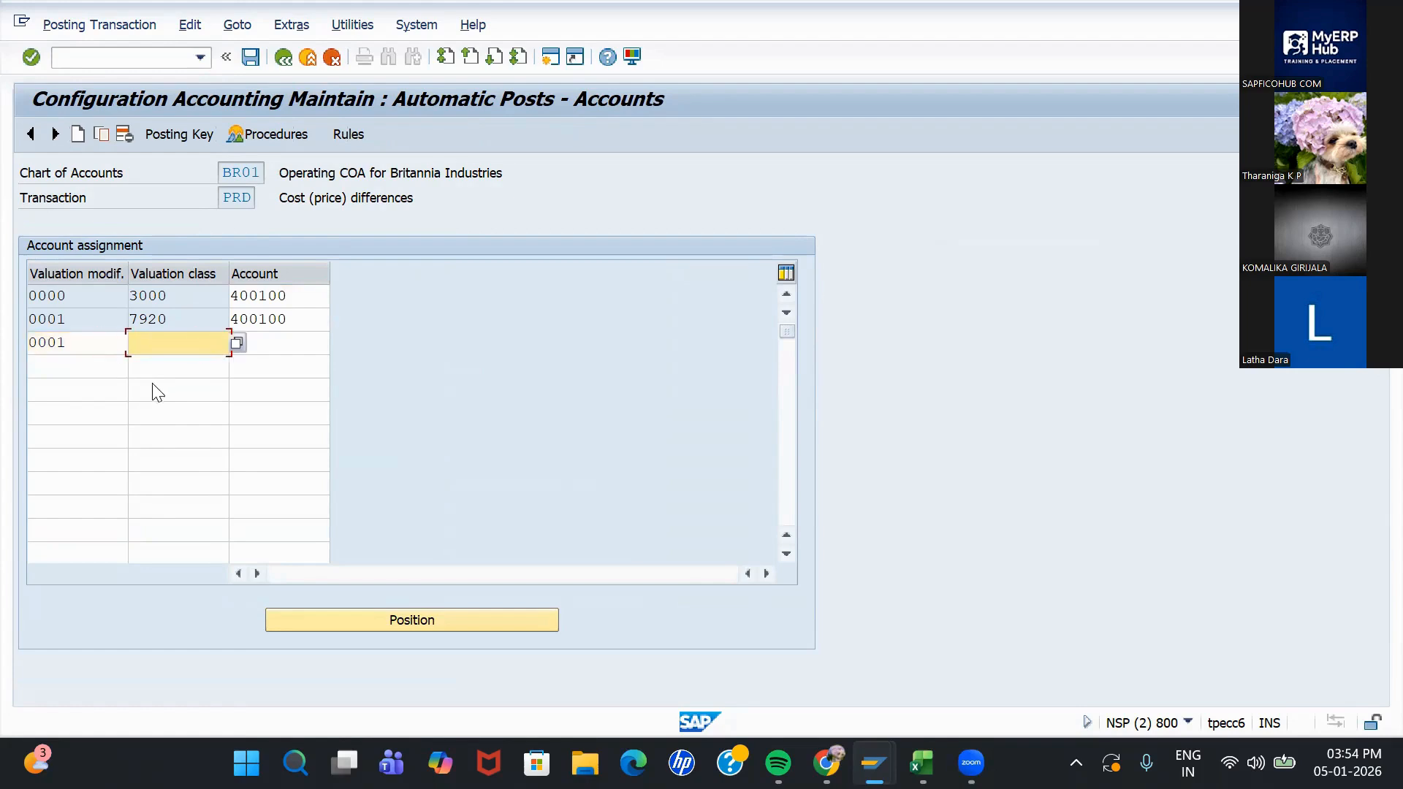
text(3000)
key(Tab)
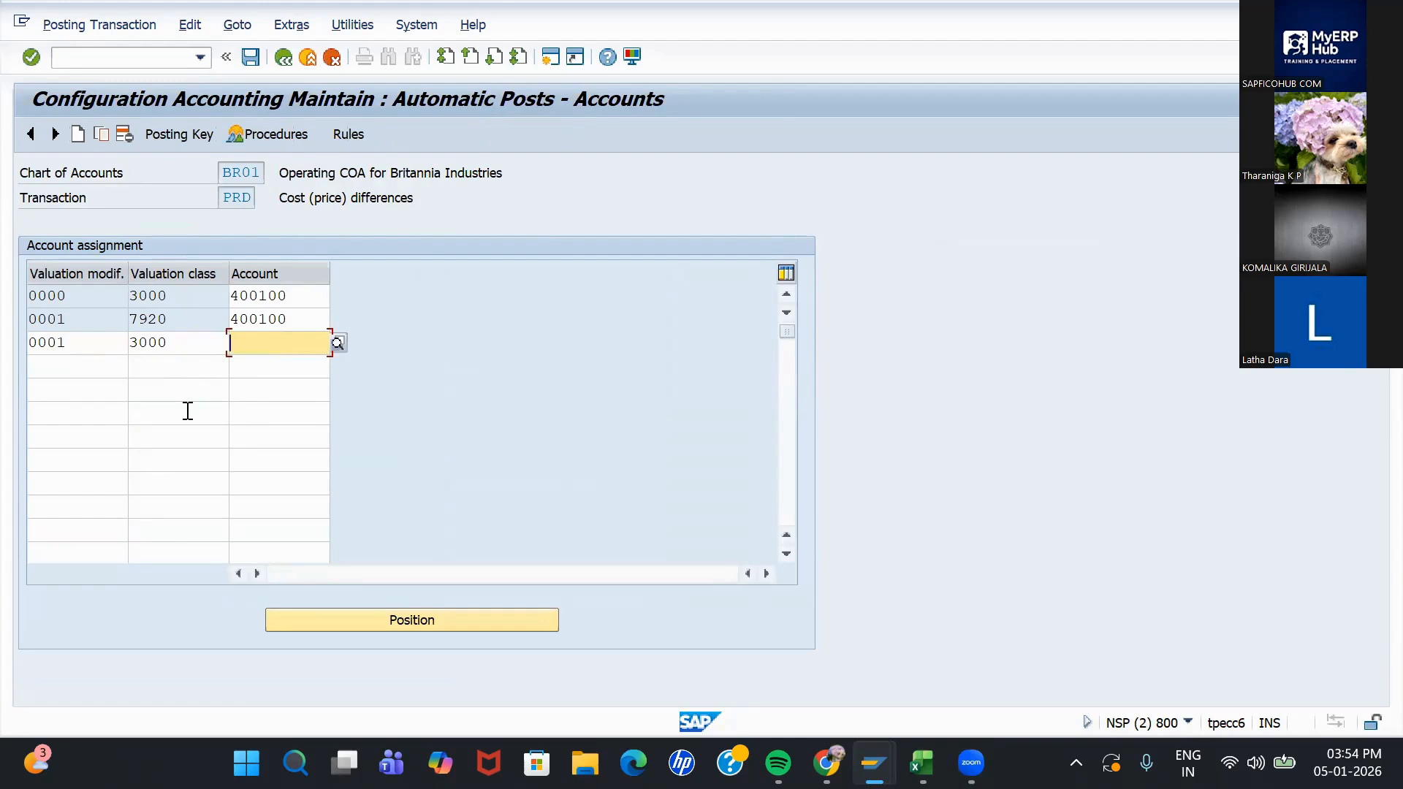
text(400100)
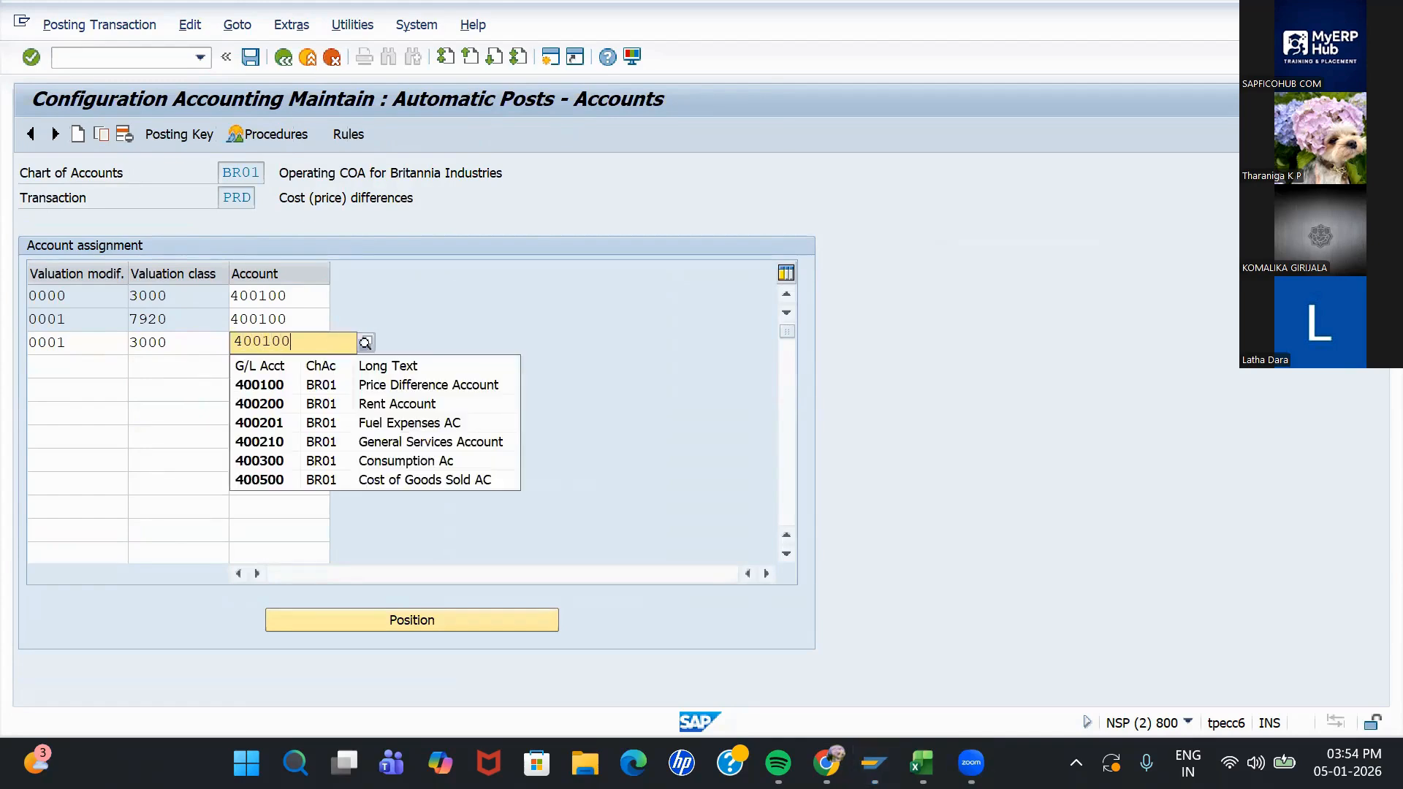
key(Return)
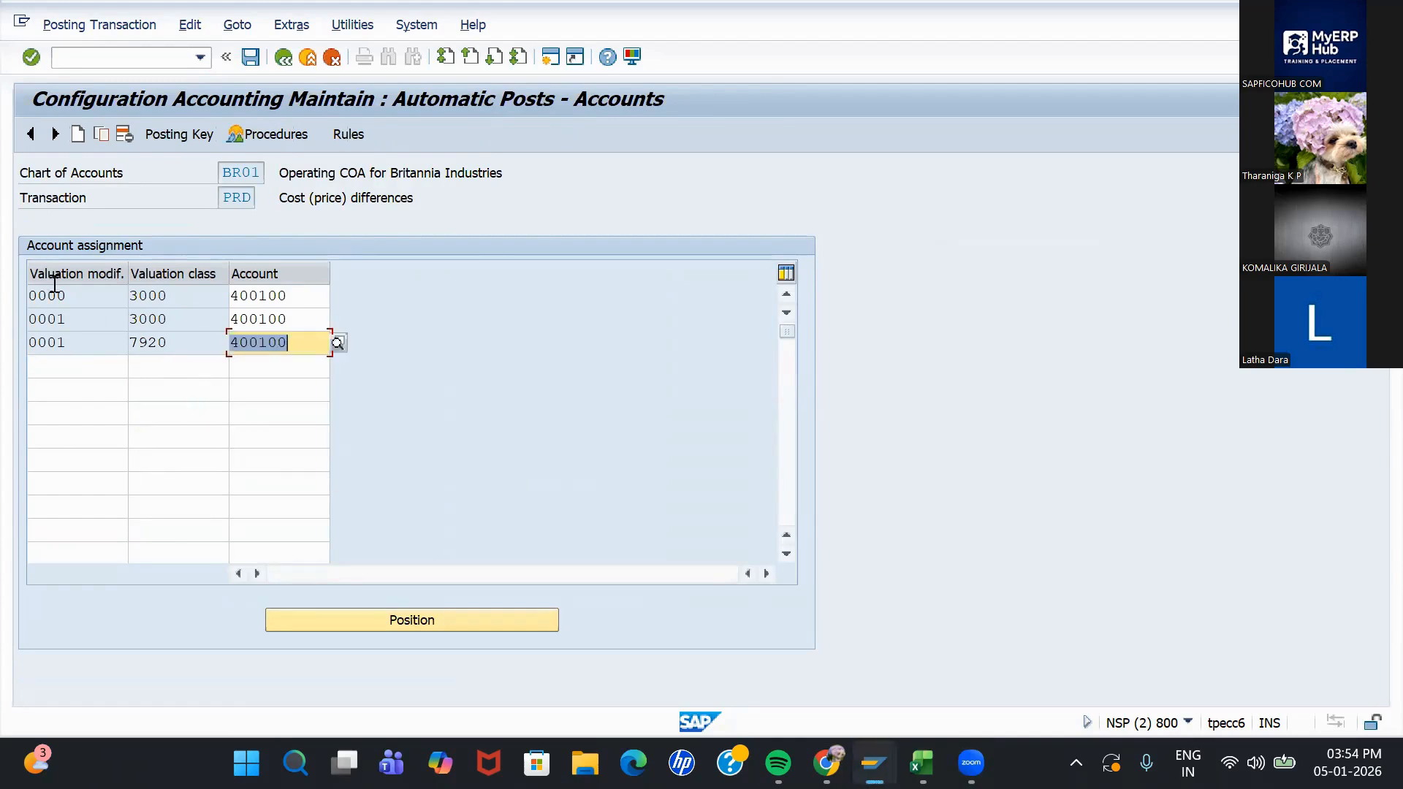
Step: Delete the assignment with valuation modifier 0000 and save the PRD accounts under Customizing request NSPK900064
click(46, 295)
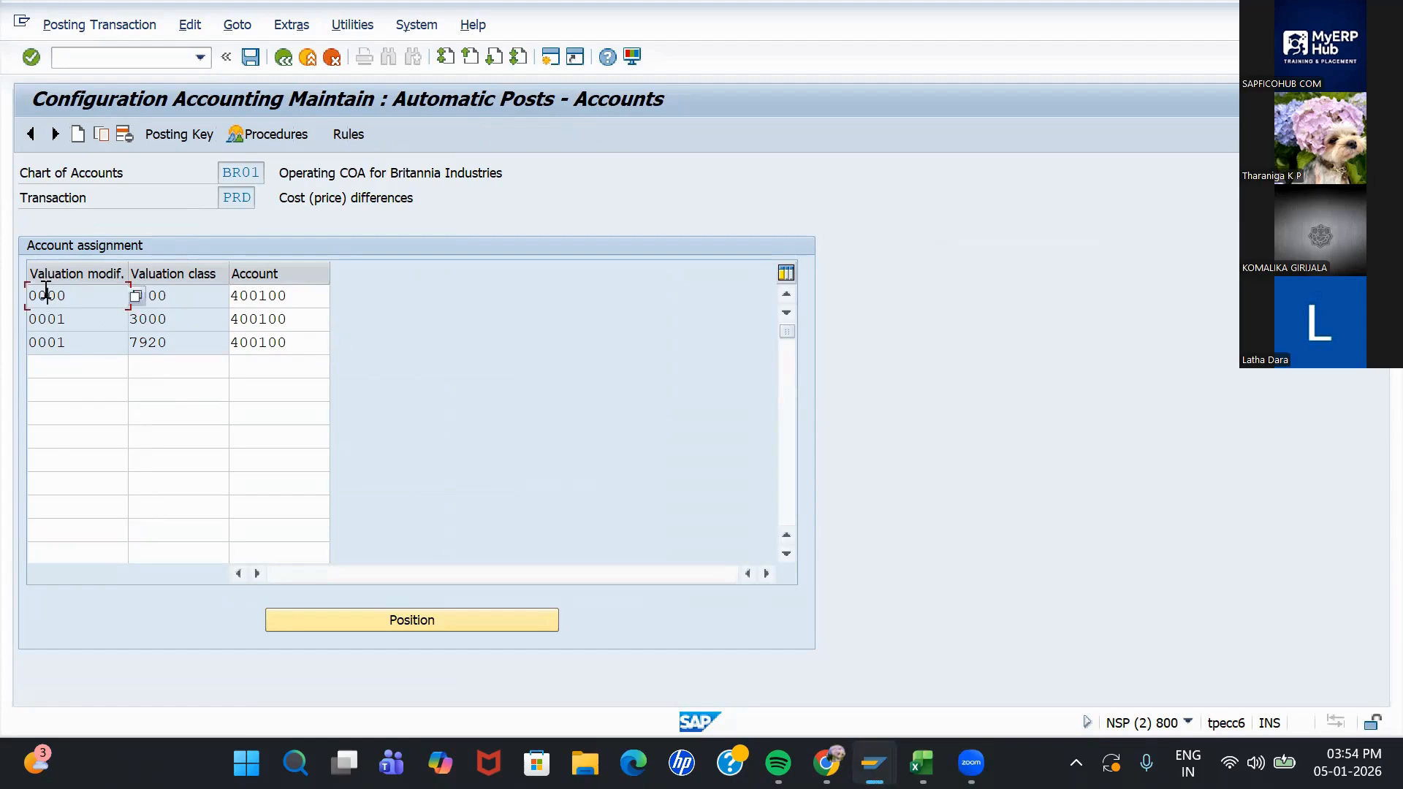
click(124, 134)
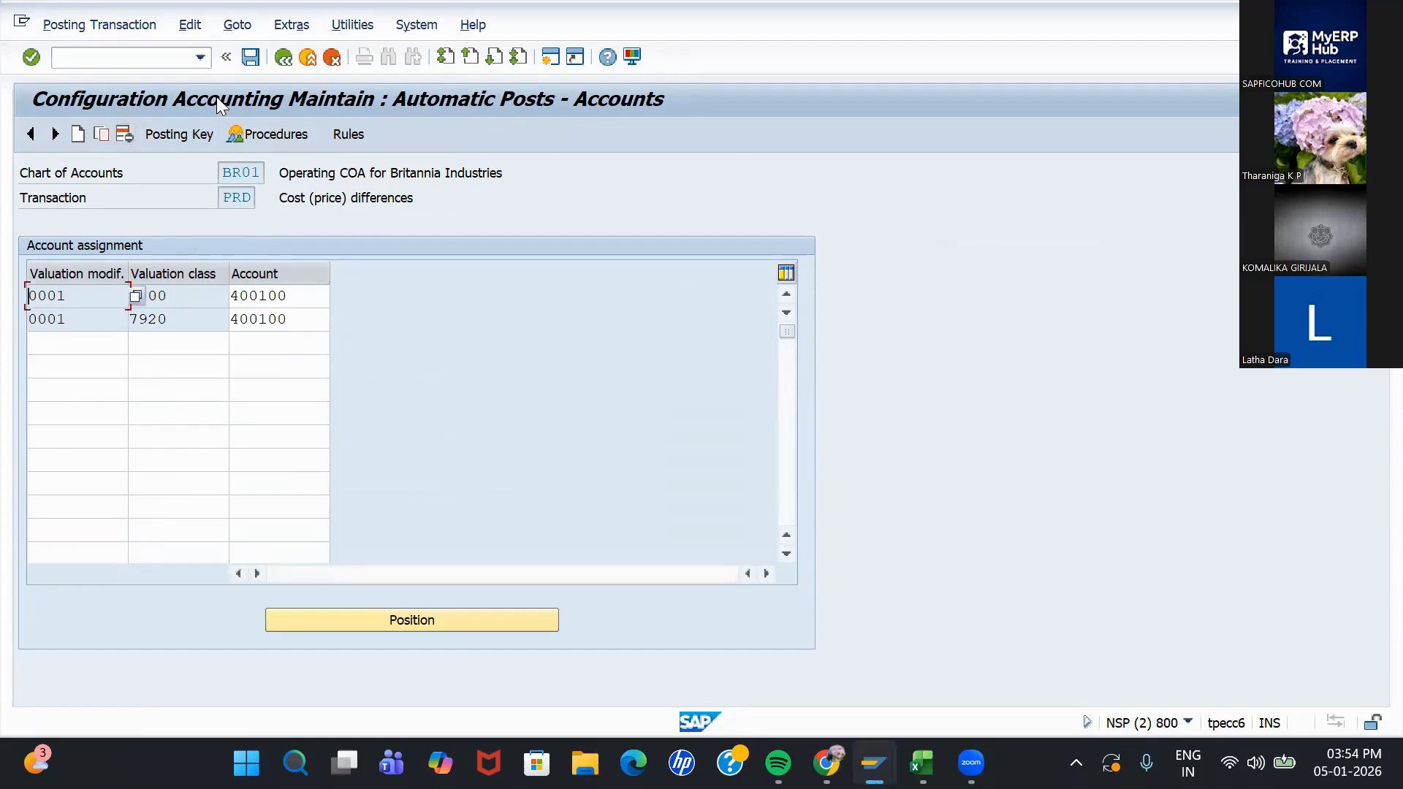
click(251, 57)
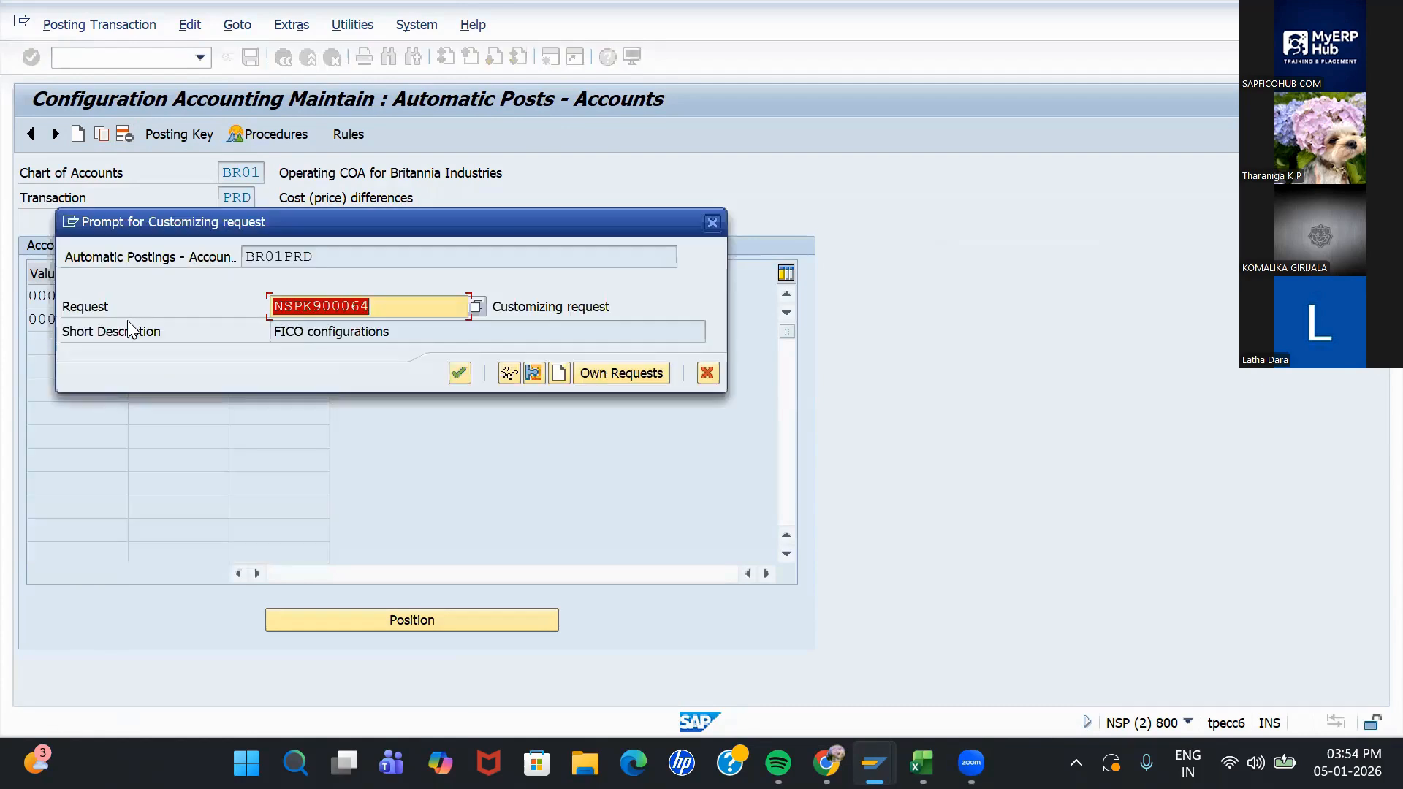
click(460, 369)
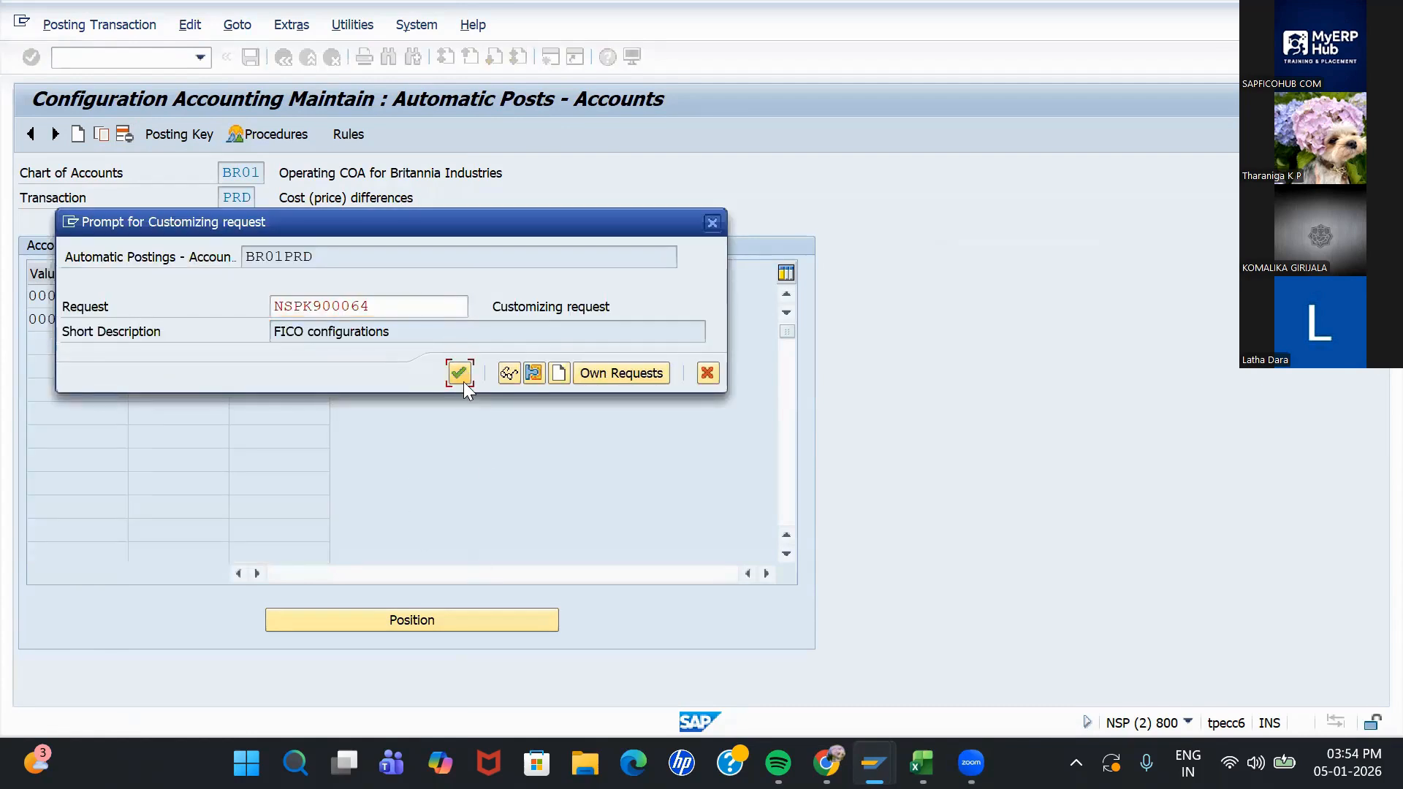
click(460, 369)
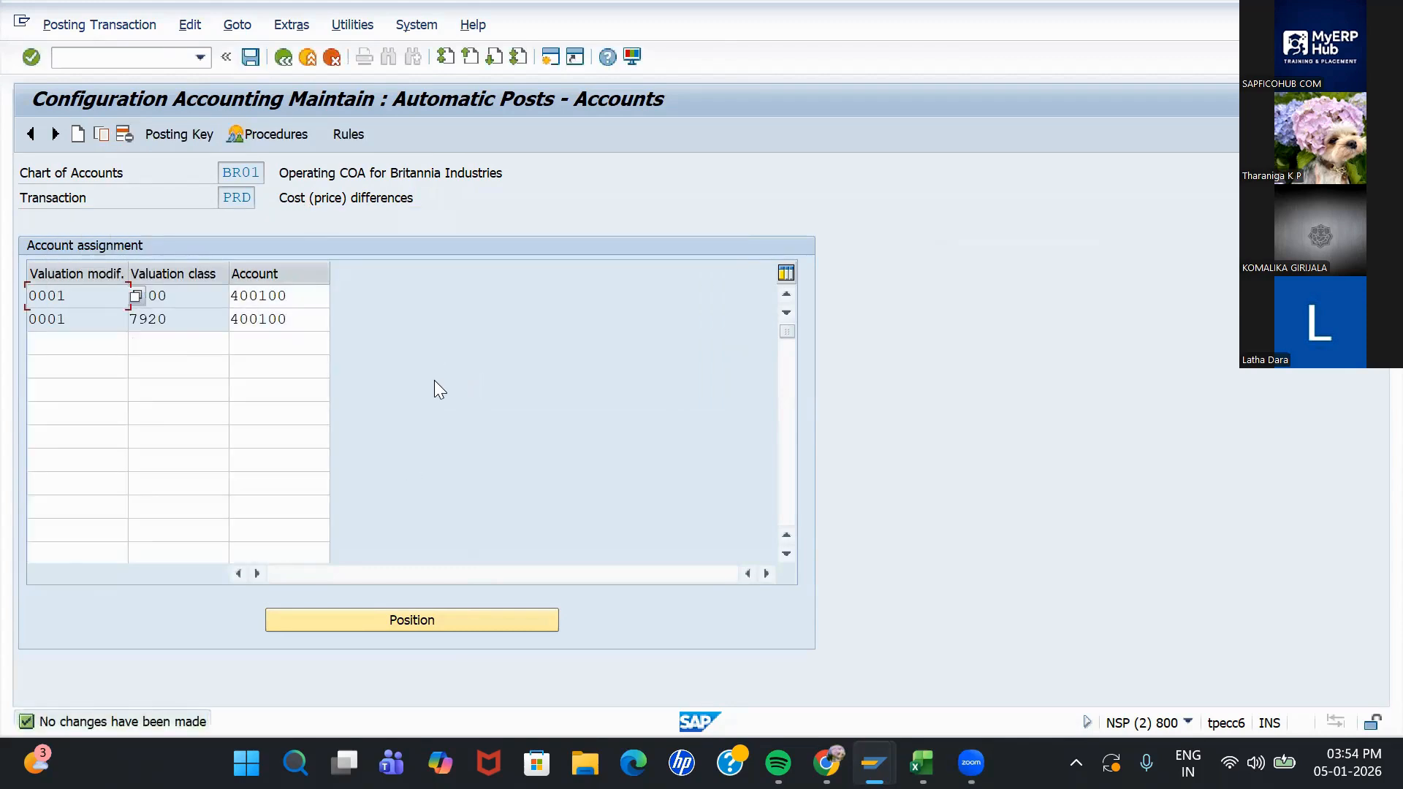
Step: Return to the goods receipt window, close its error log, restart MIGO and load the purchase order for Sugar again
key(alt+Tab)
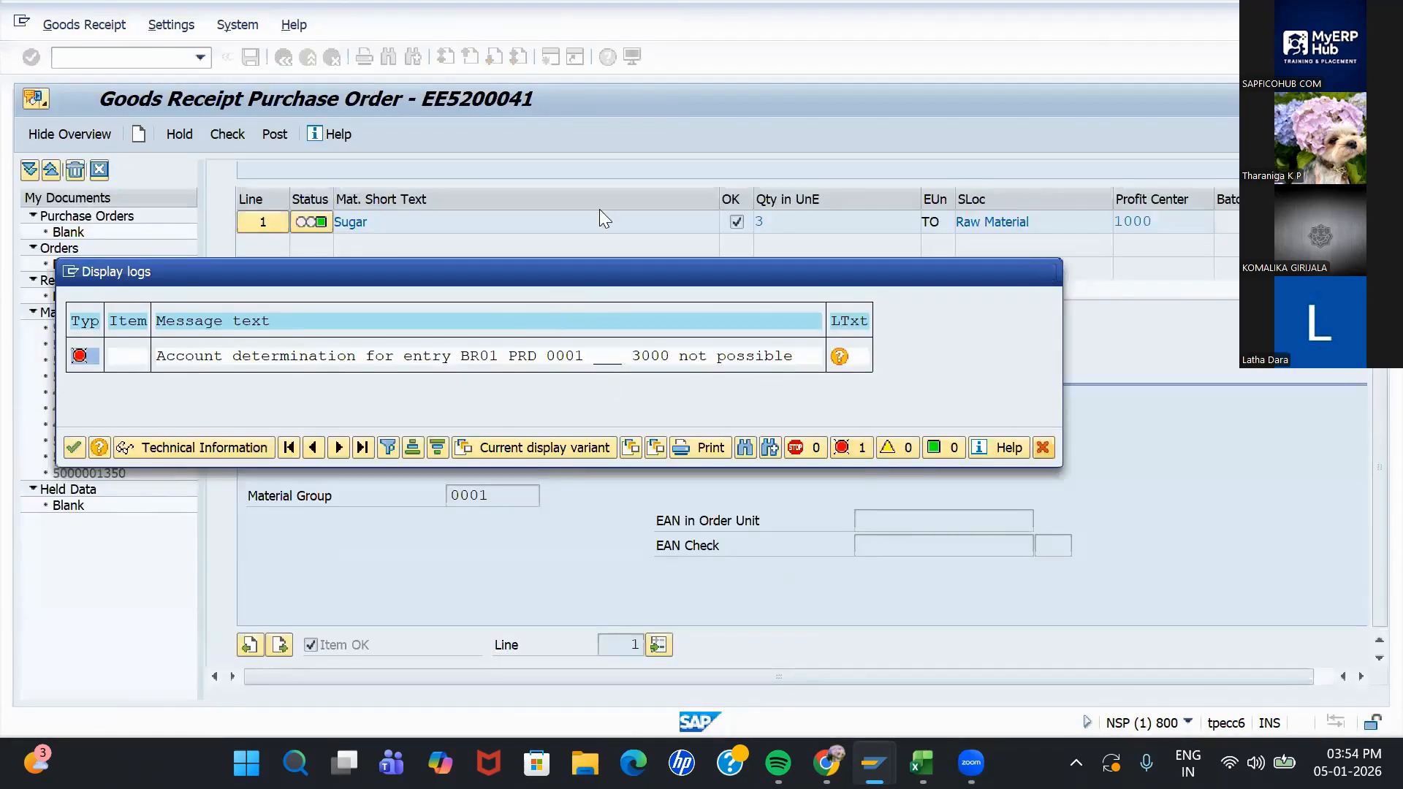
key(Return)
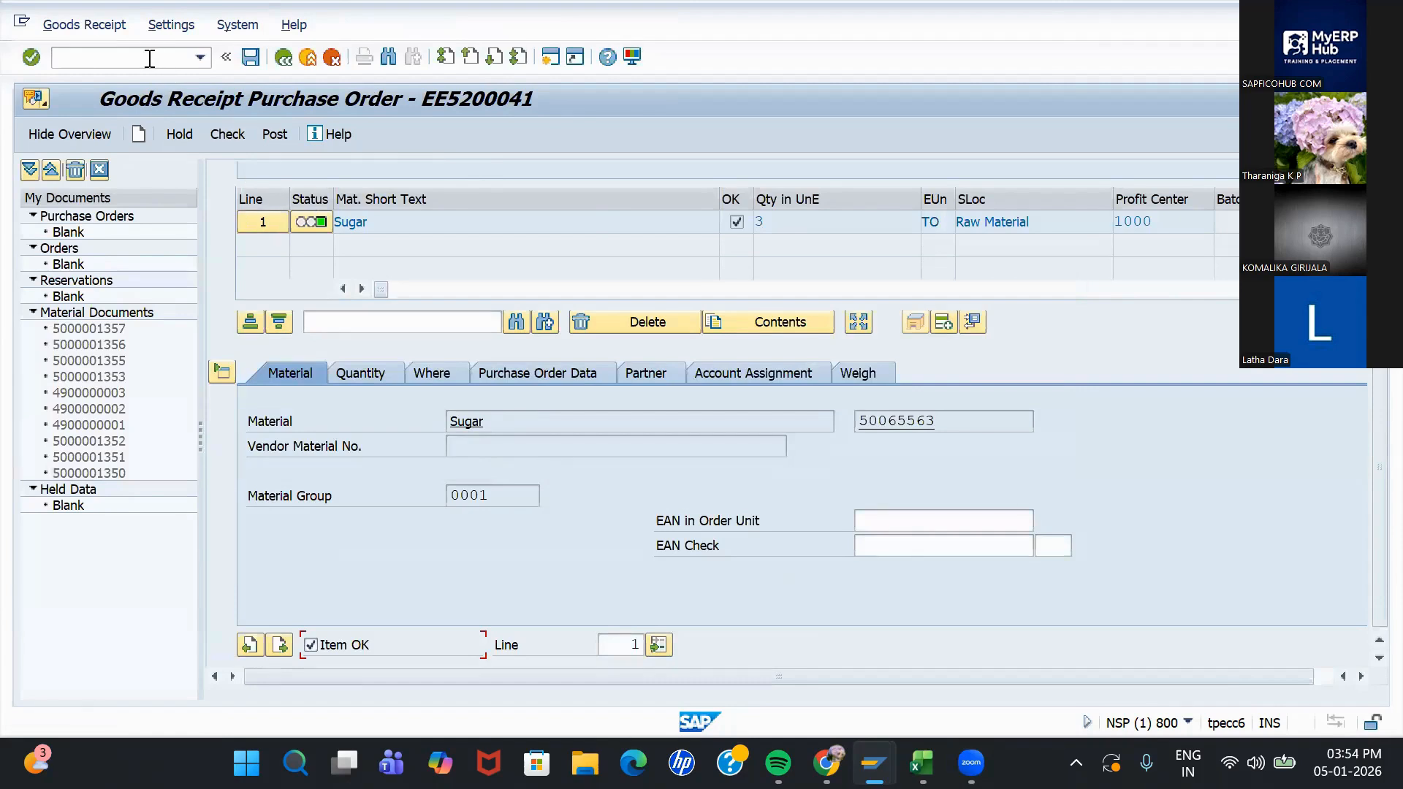
text(/nmigo)
key(Return)
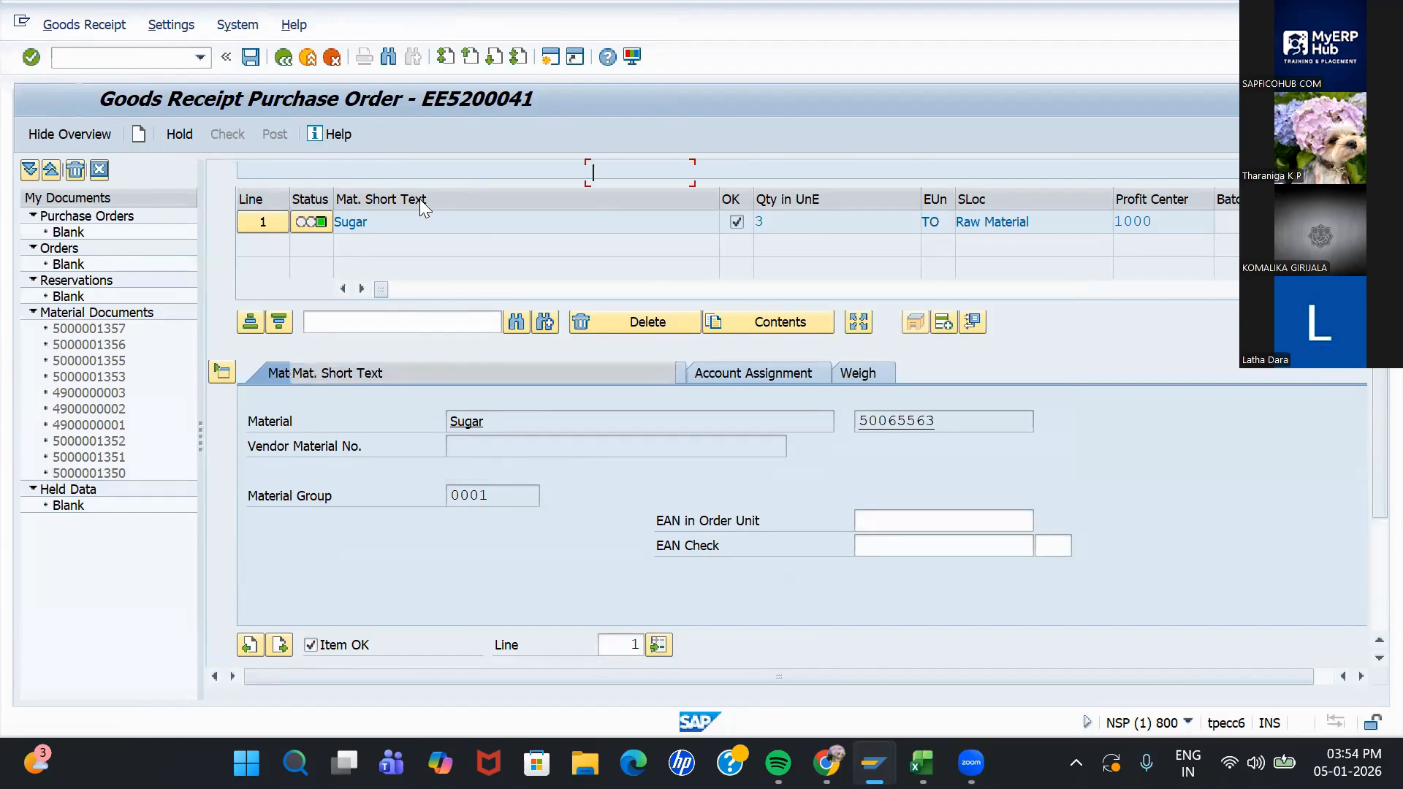
click(594, 176)
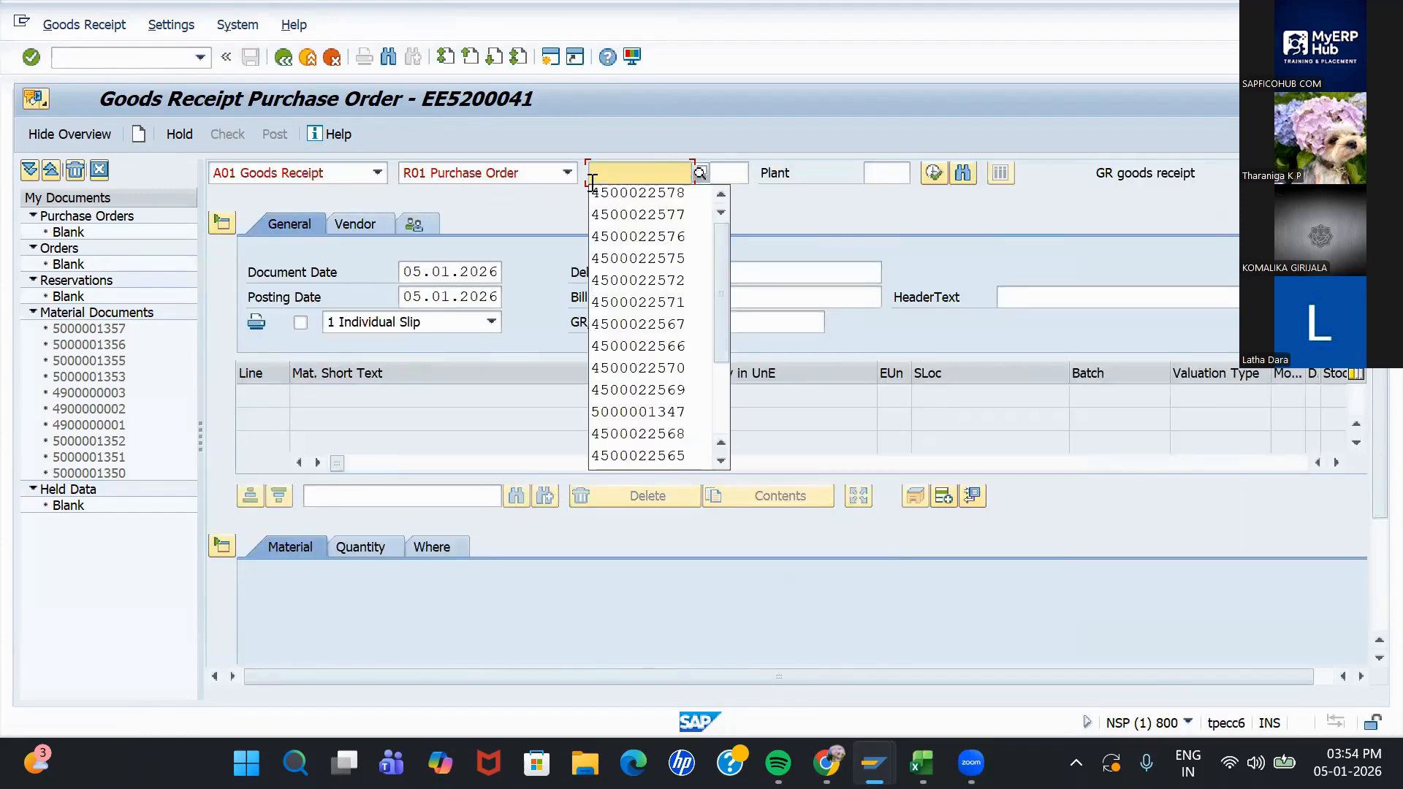
click(593, 192)
key(Return)
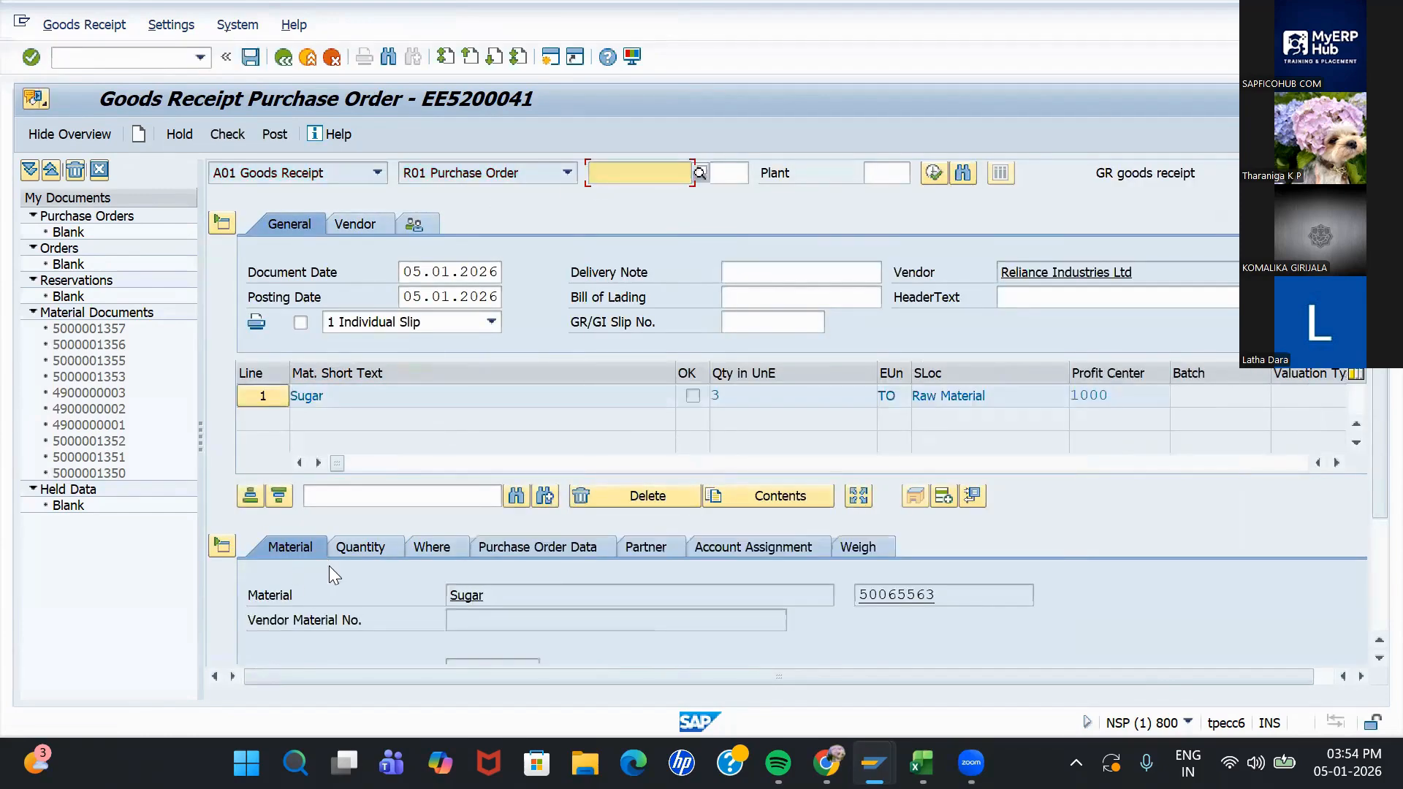
Step: Mark the Sugar item as OK, check the receipt, try to post it, and examine the transaction key in the error log
scroll(558, 568, down, 3)
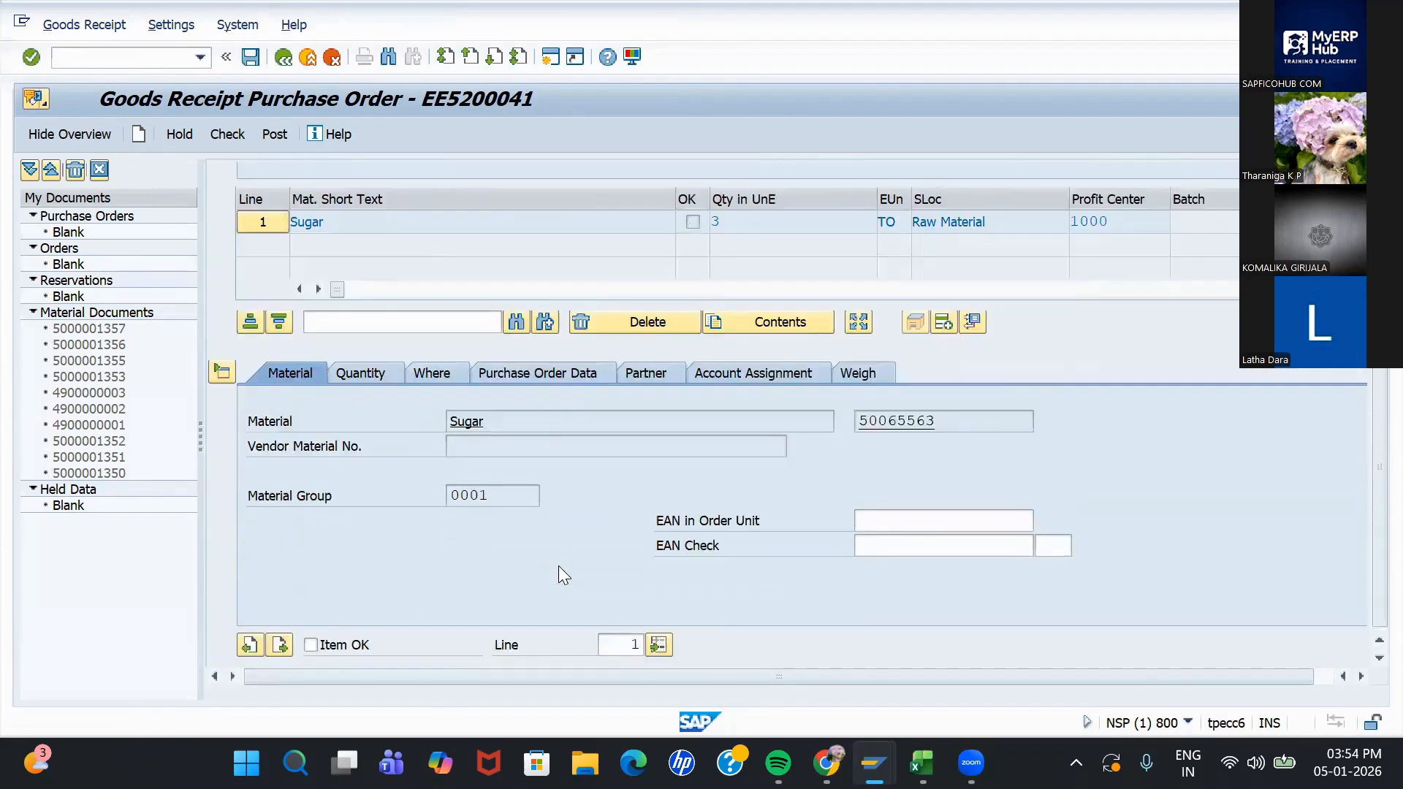
click(322, 646)
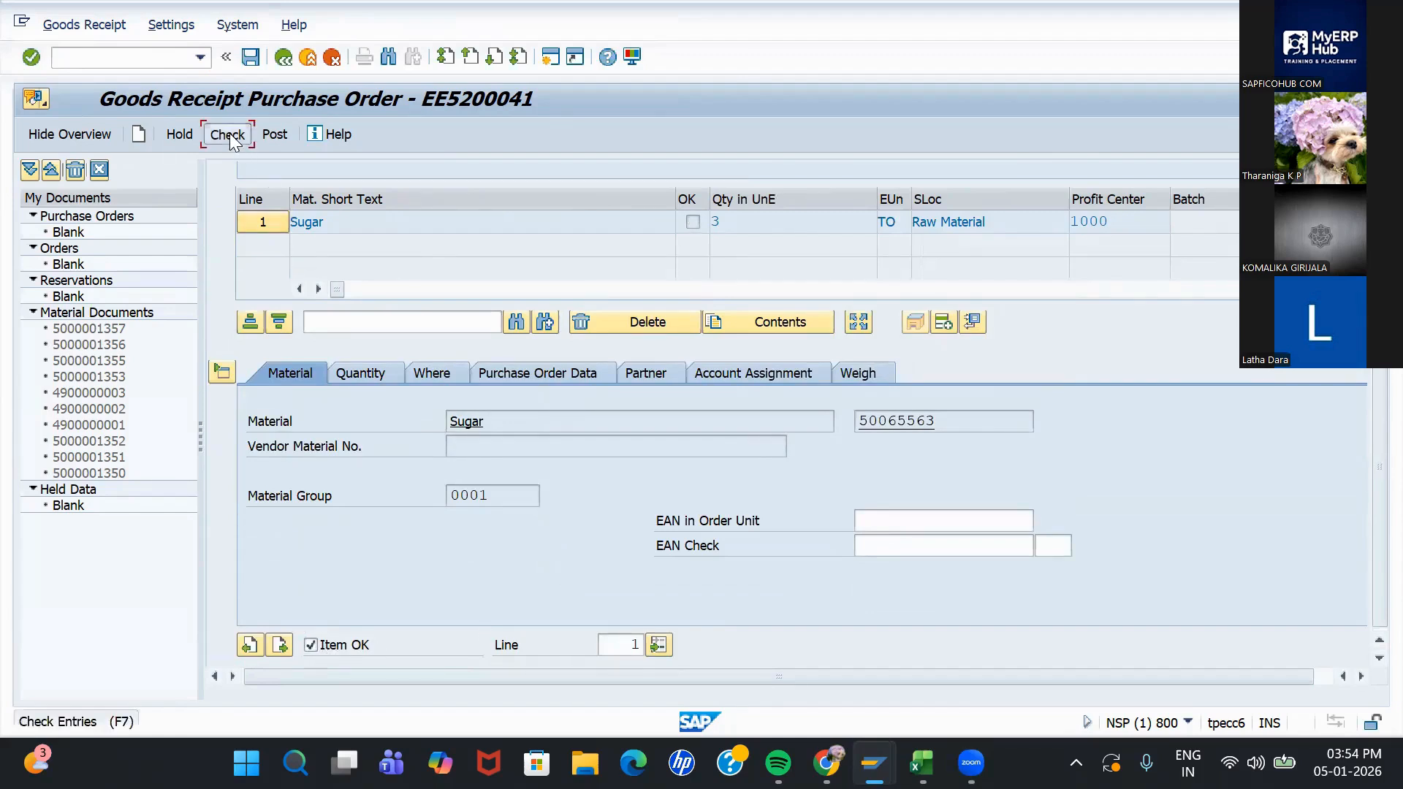
click(229, 136)
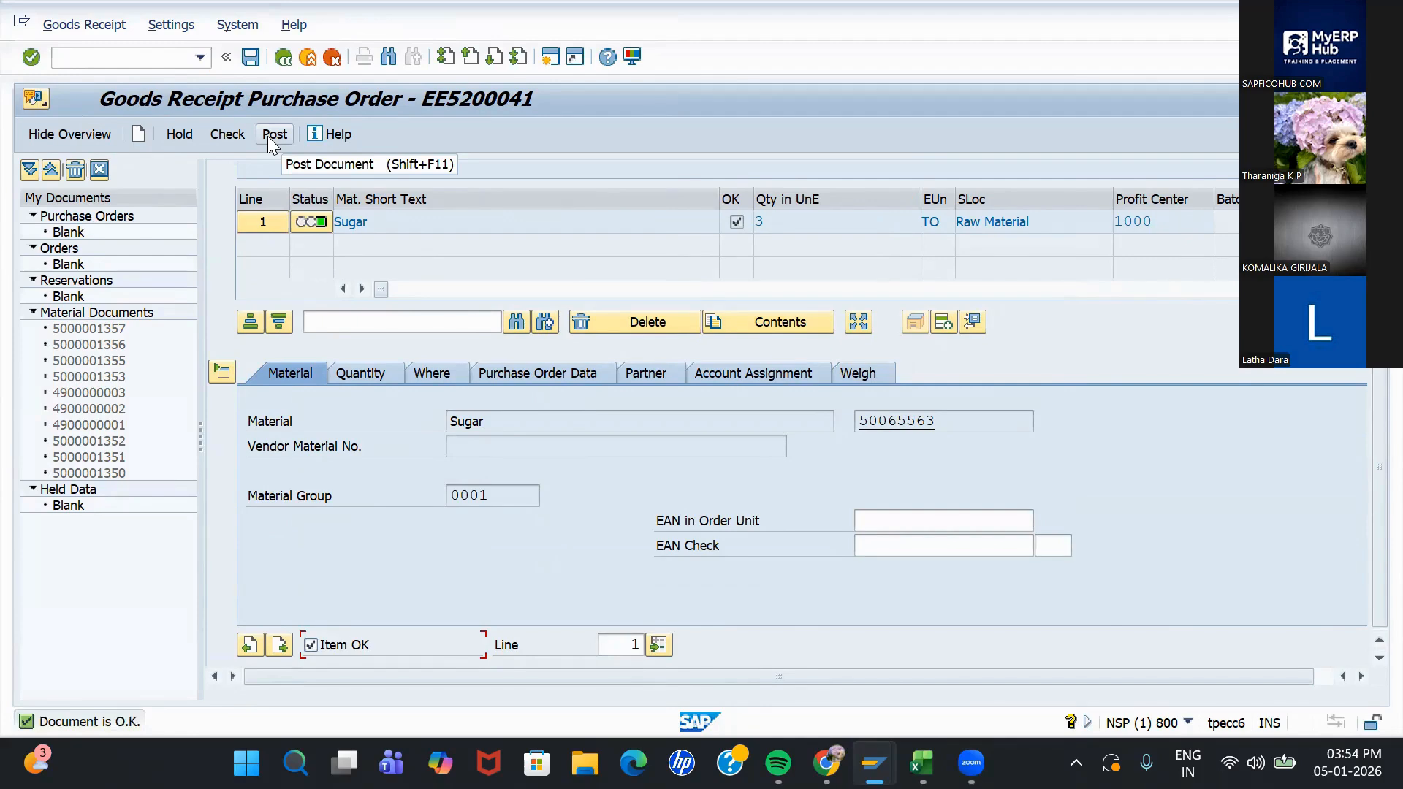
click(267, 136)
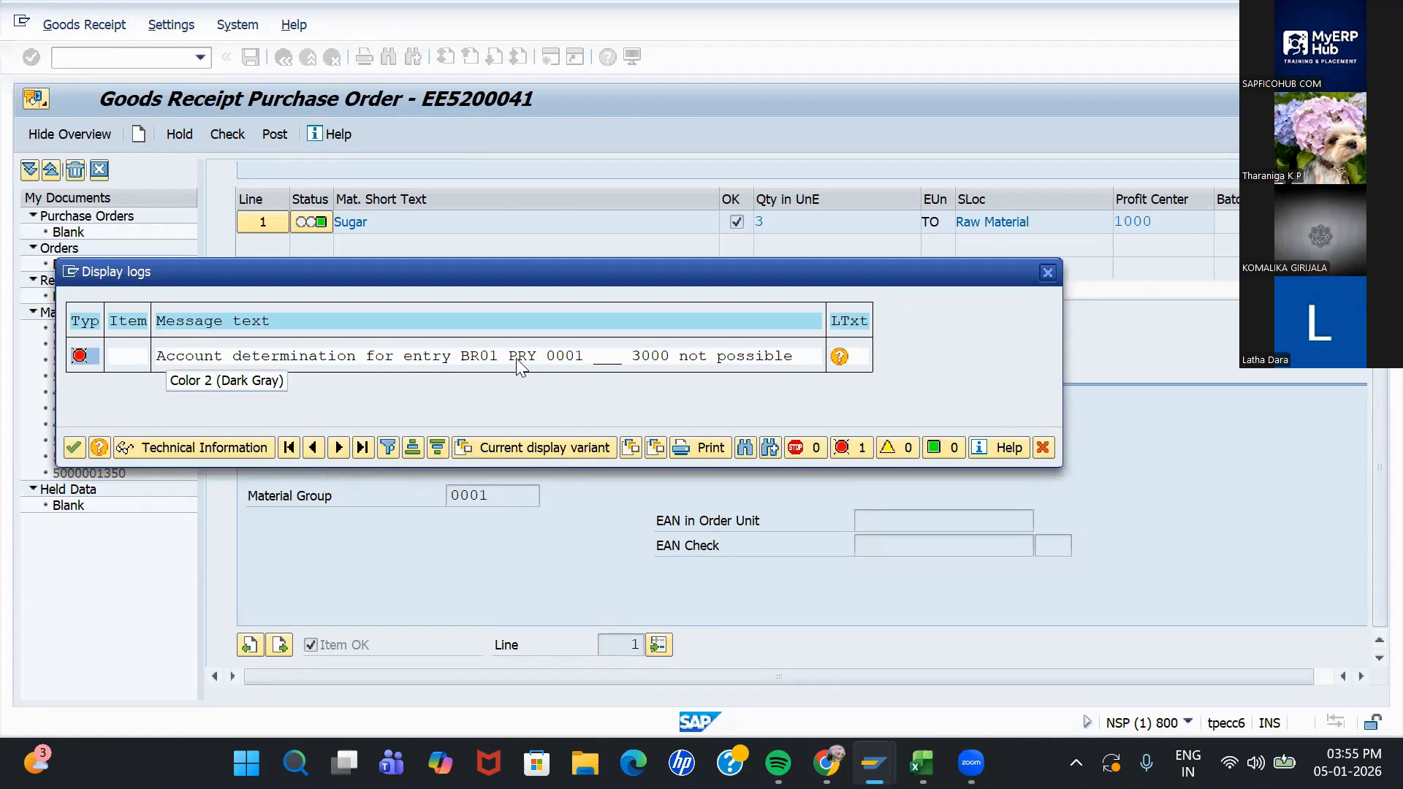
drag(510, 356, 546, 373)
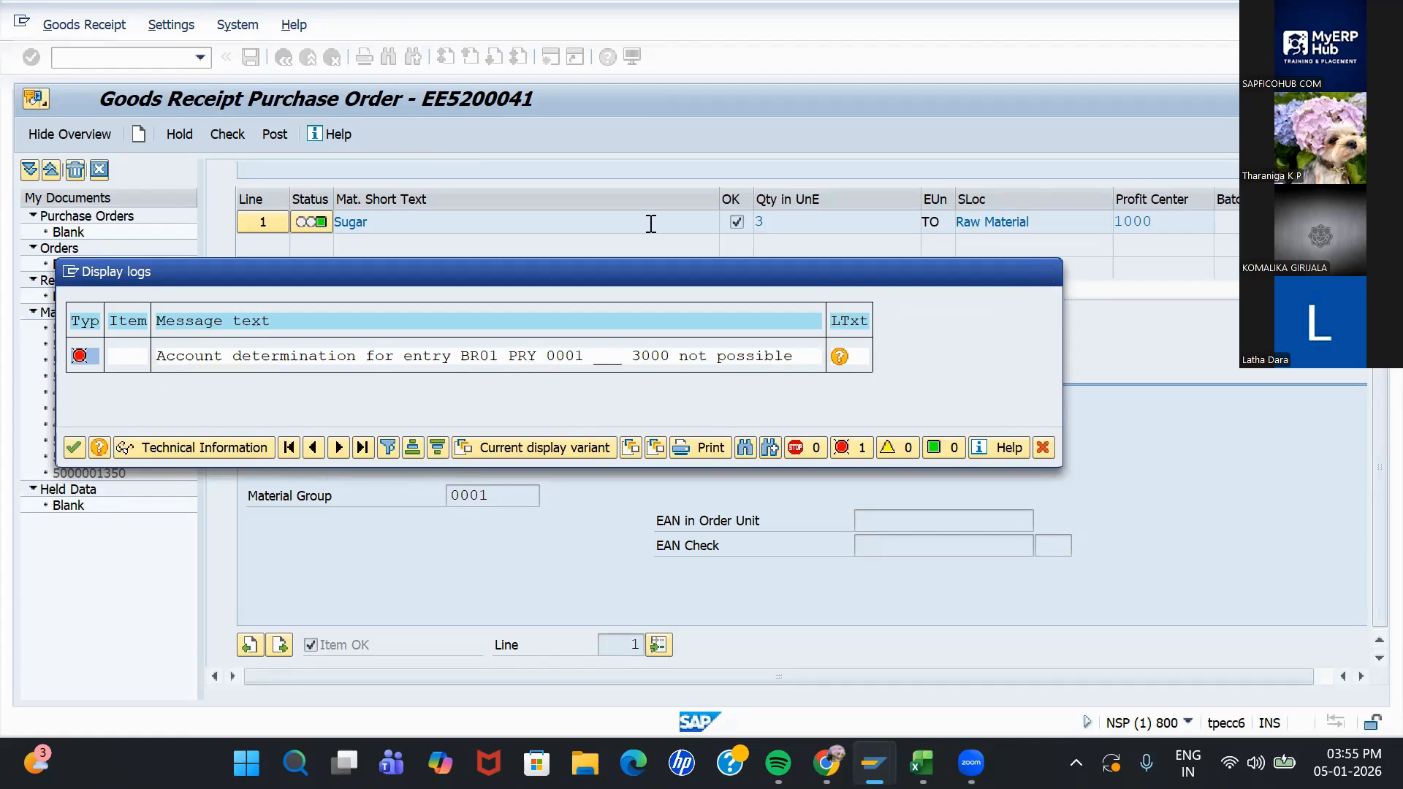
Step: Close the error log and start transaction OBYC in the goods receipt window
click(1046, 273)
click(128, 50)
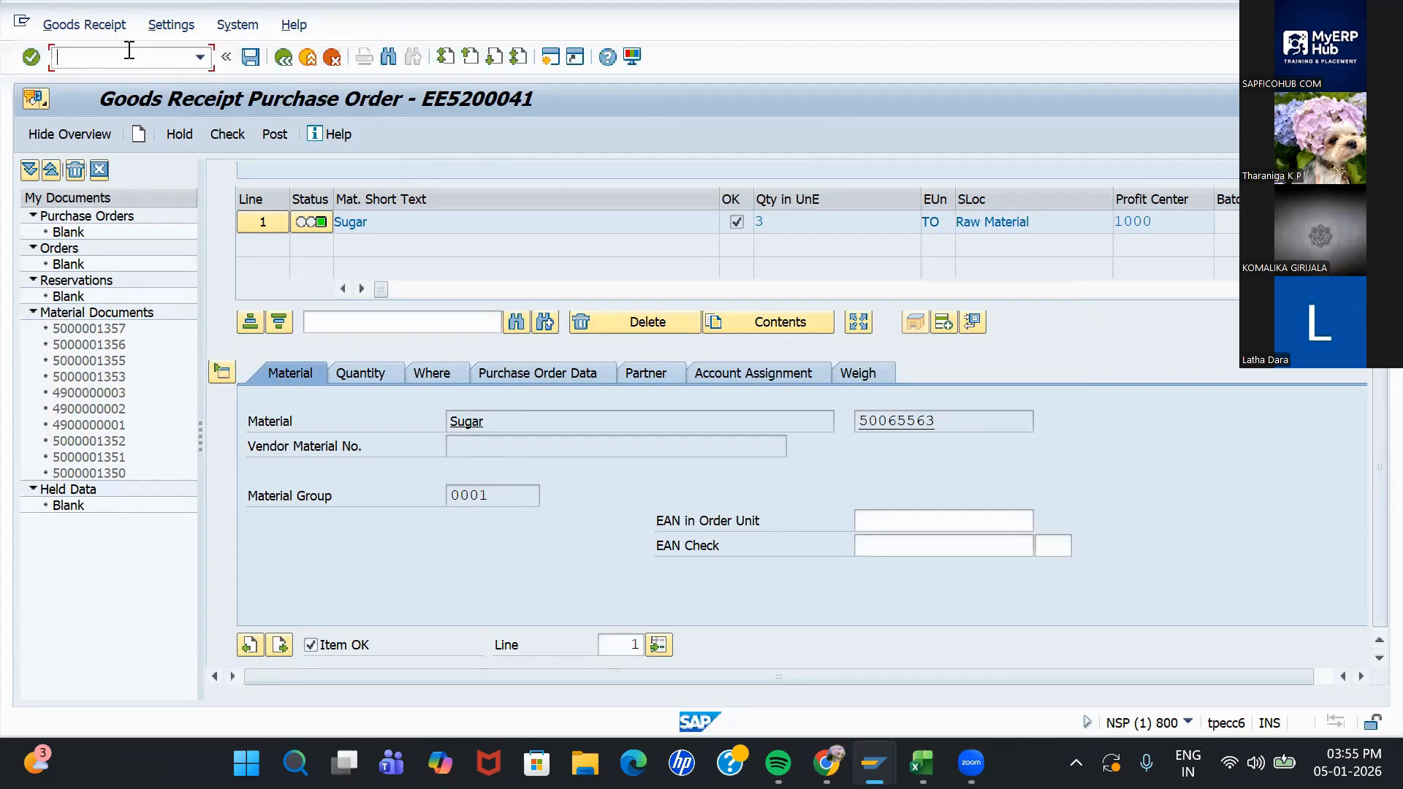
text(/nobyc)
key(Return)
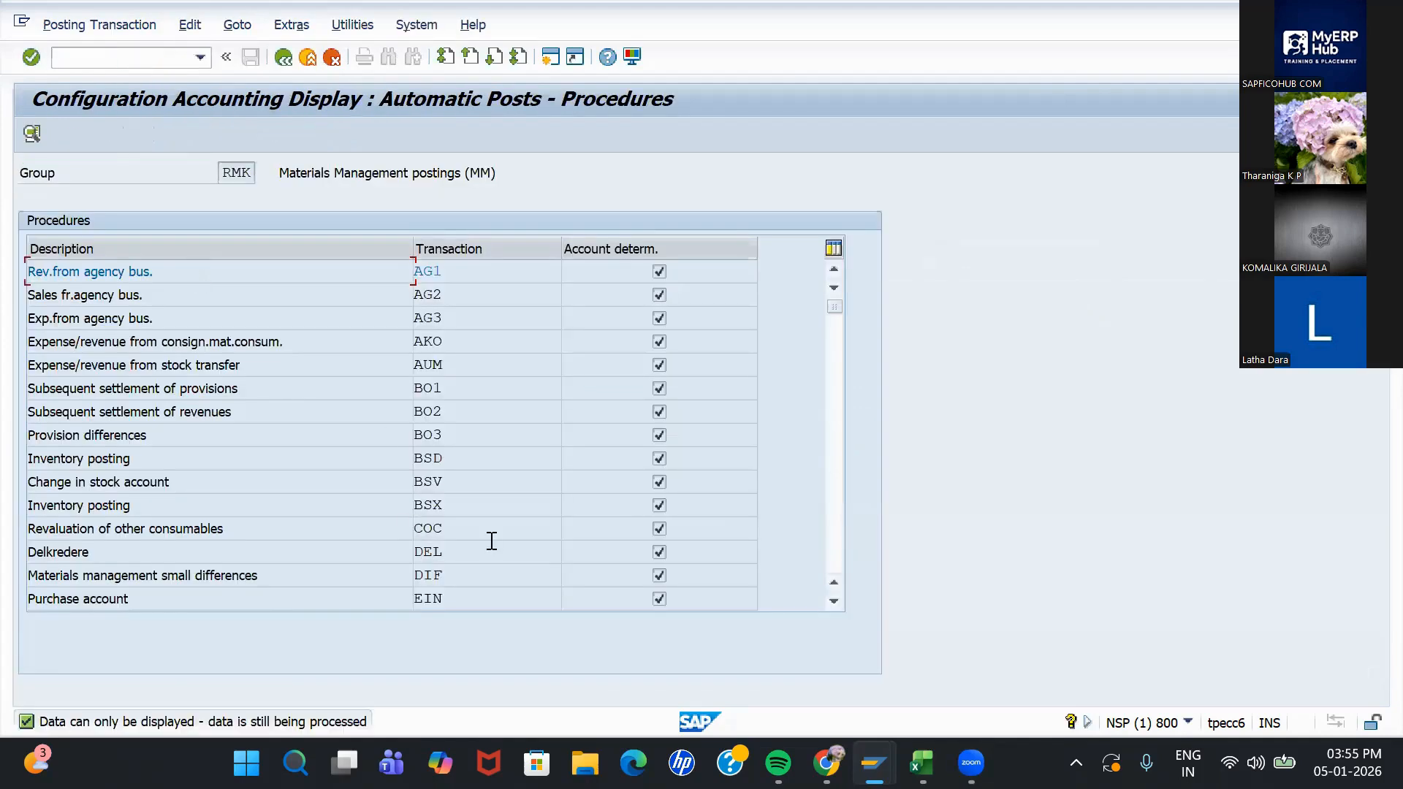
Step: Open the PRY Cost (price) differences (mater.ledger) accounts for chart of accounts BR01, and go back to SAP Easy Access
scroll(489, 542, down, 10)
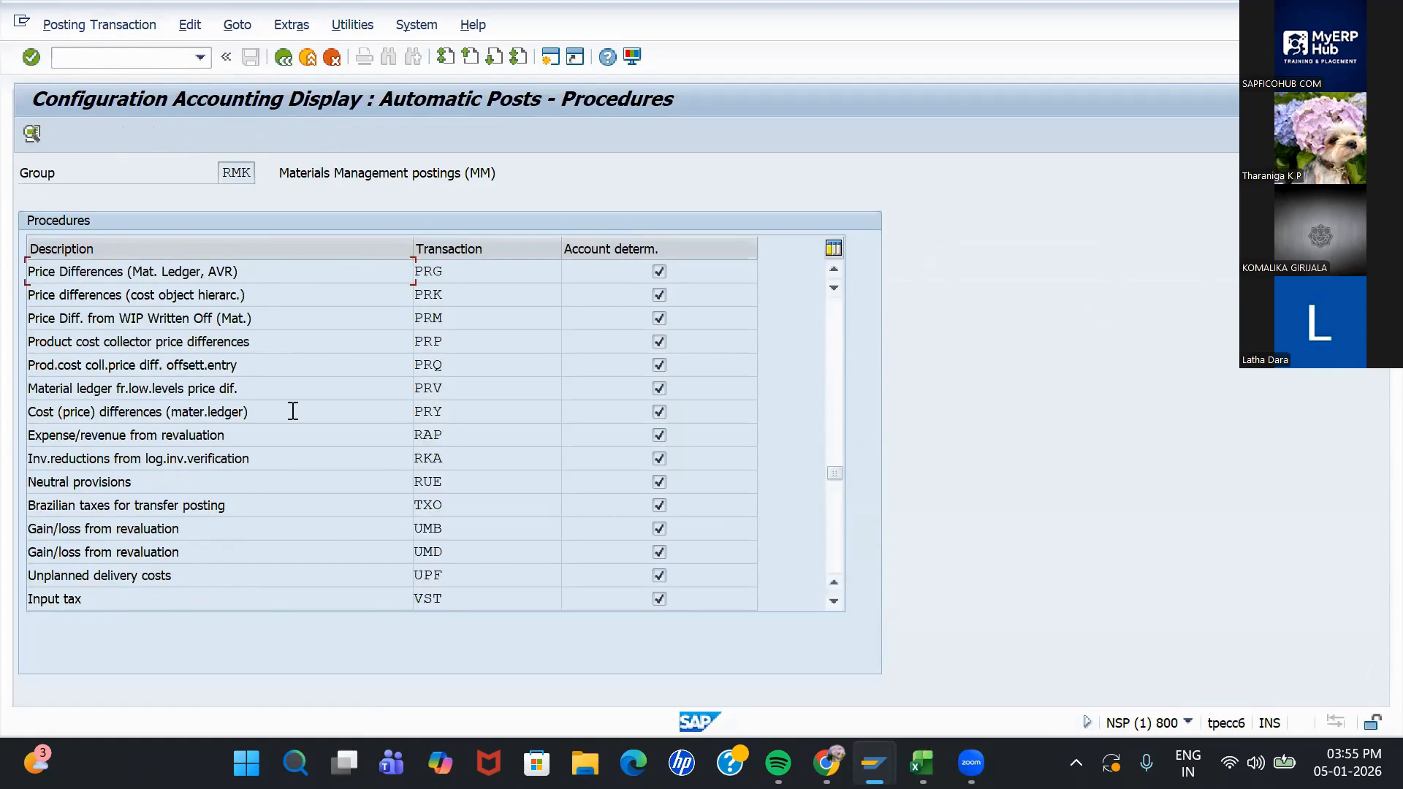
drag(257, 412, 21, 411)
drag(260, 412, 22, 410)
double_click(459, 414)
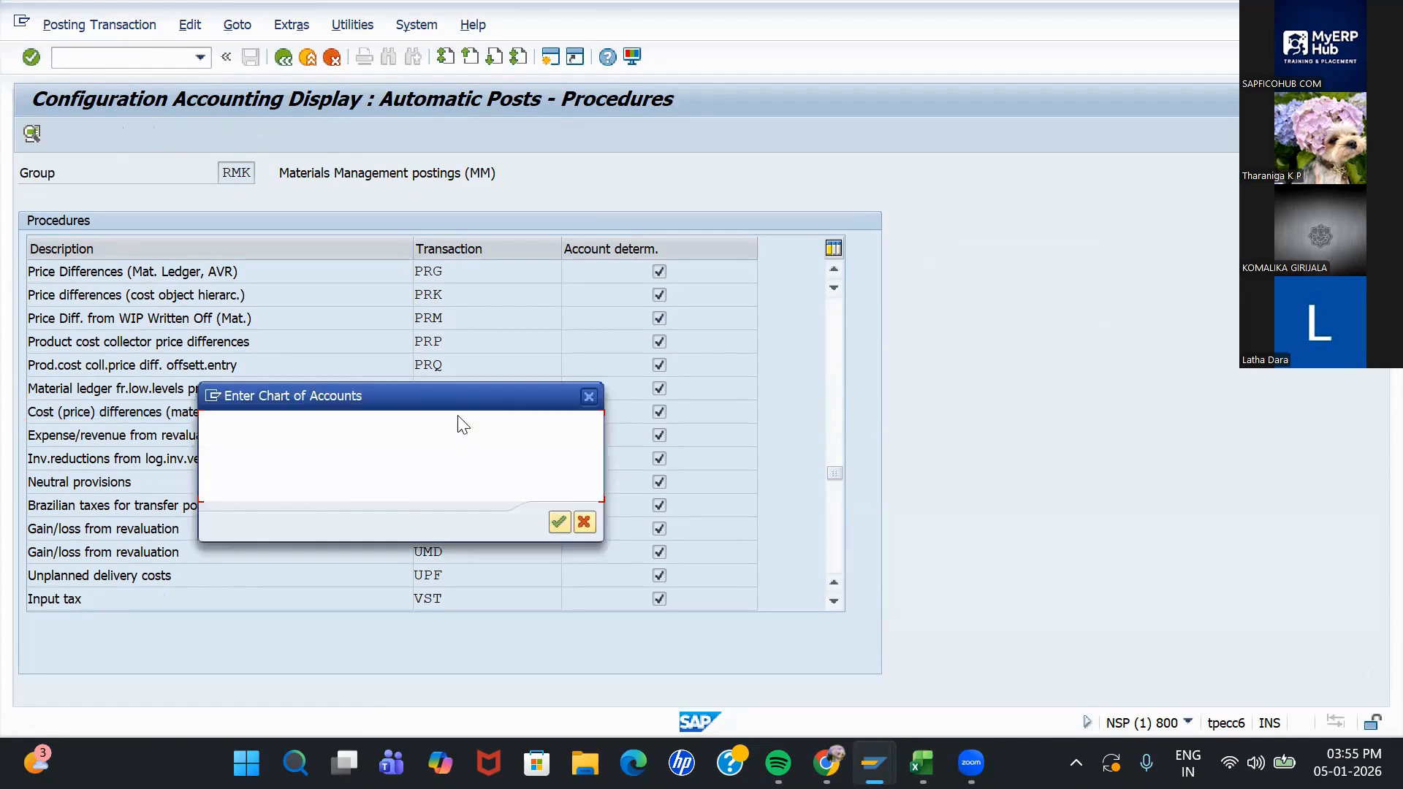
key(Return)
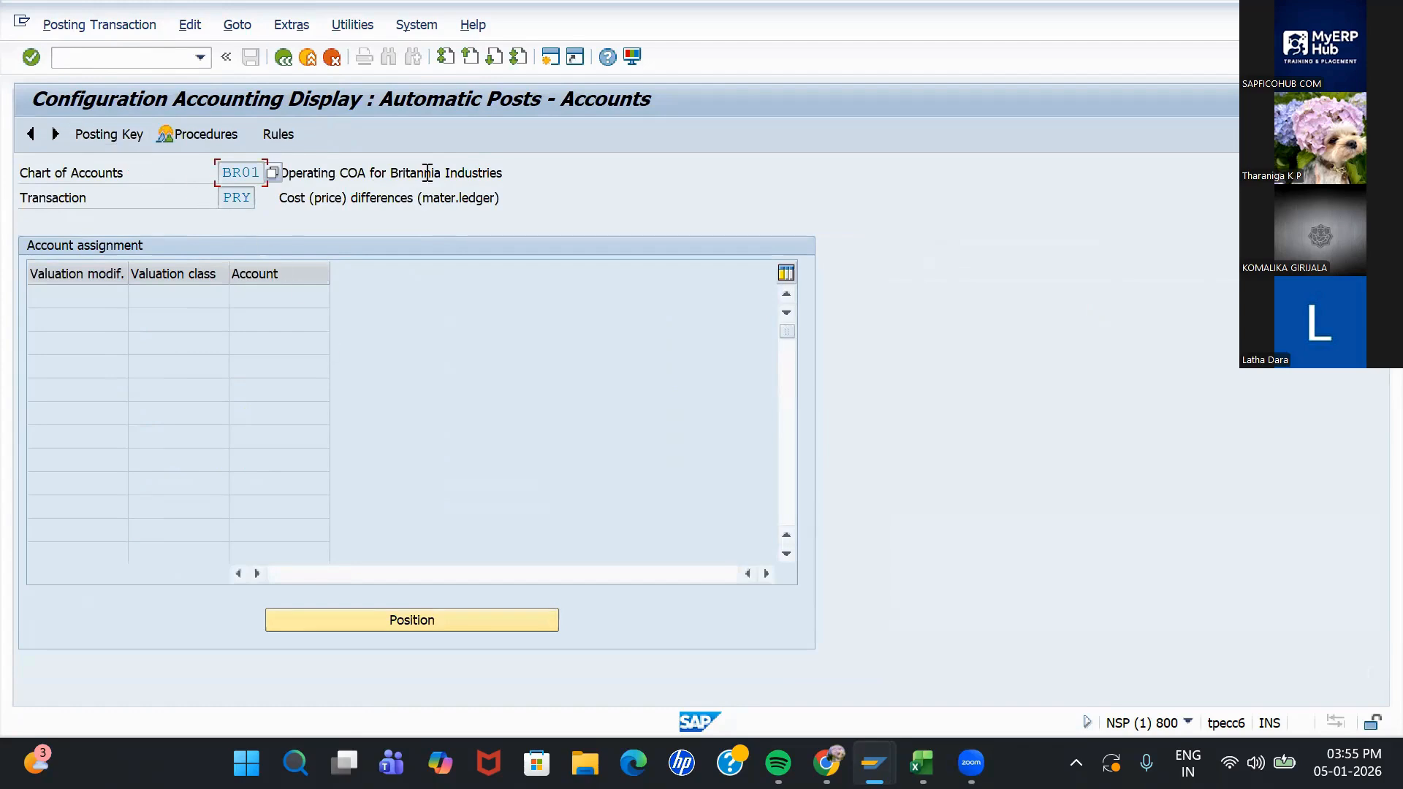
click(283, 60)
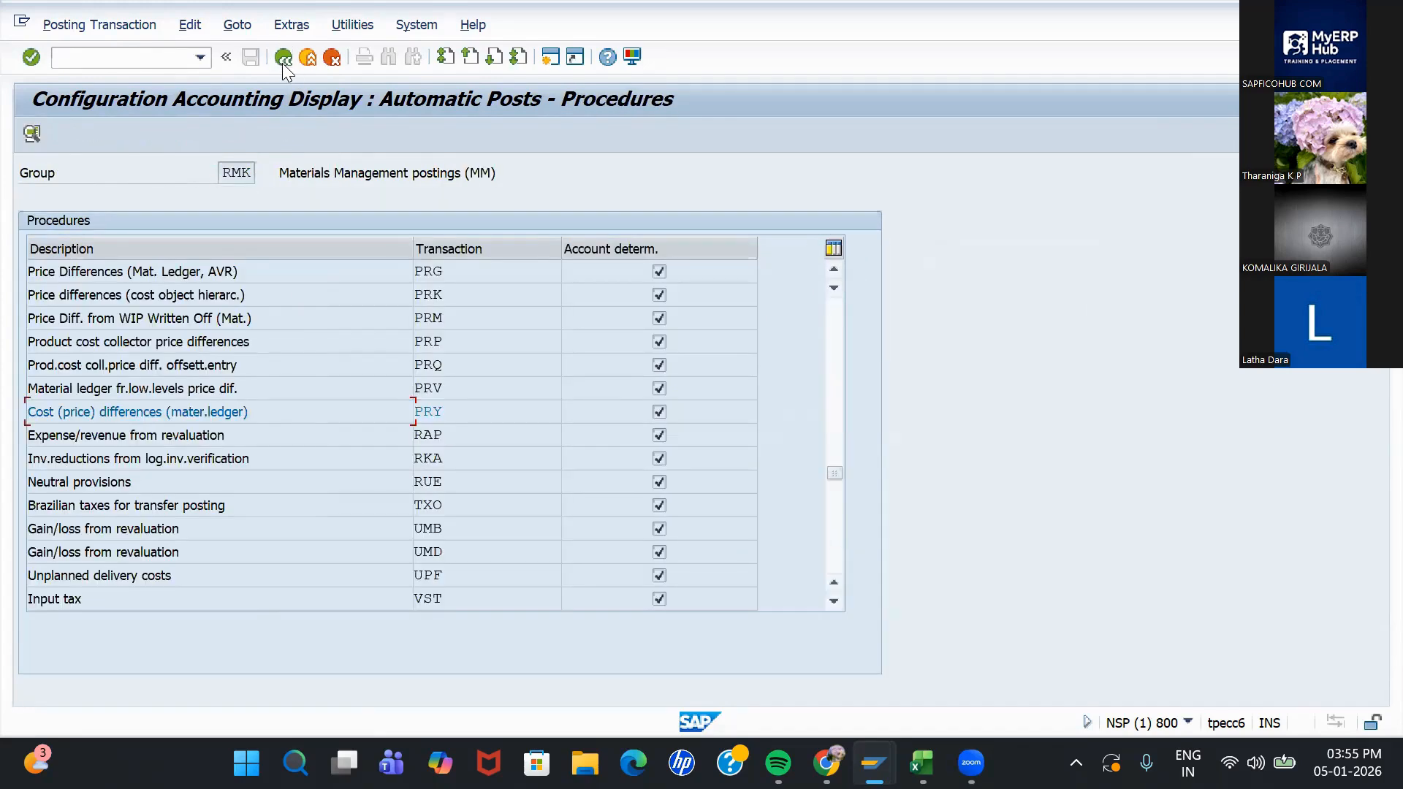
click(283, 59)
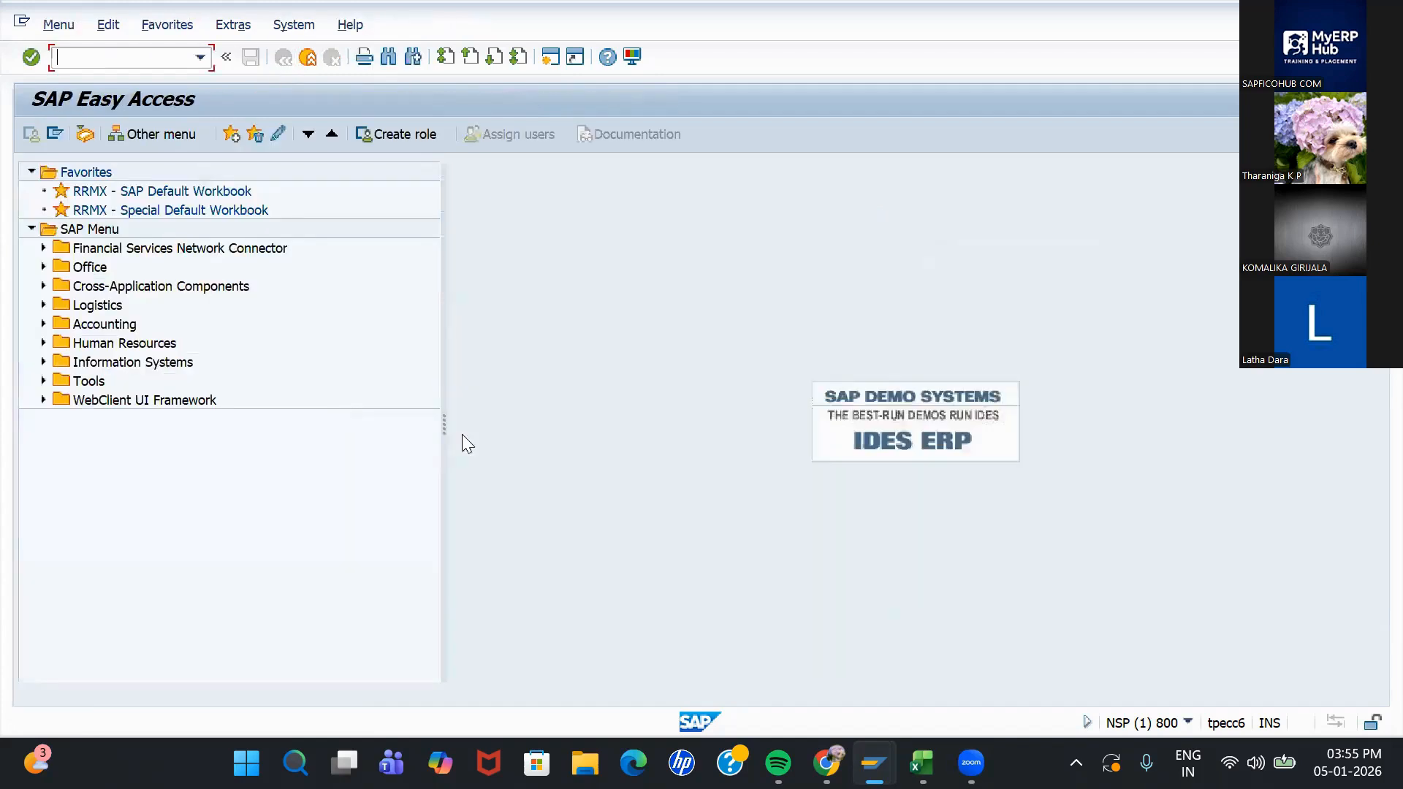